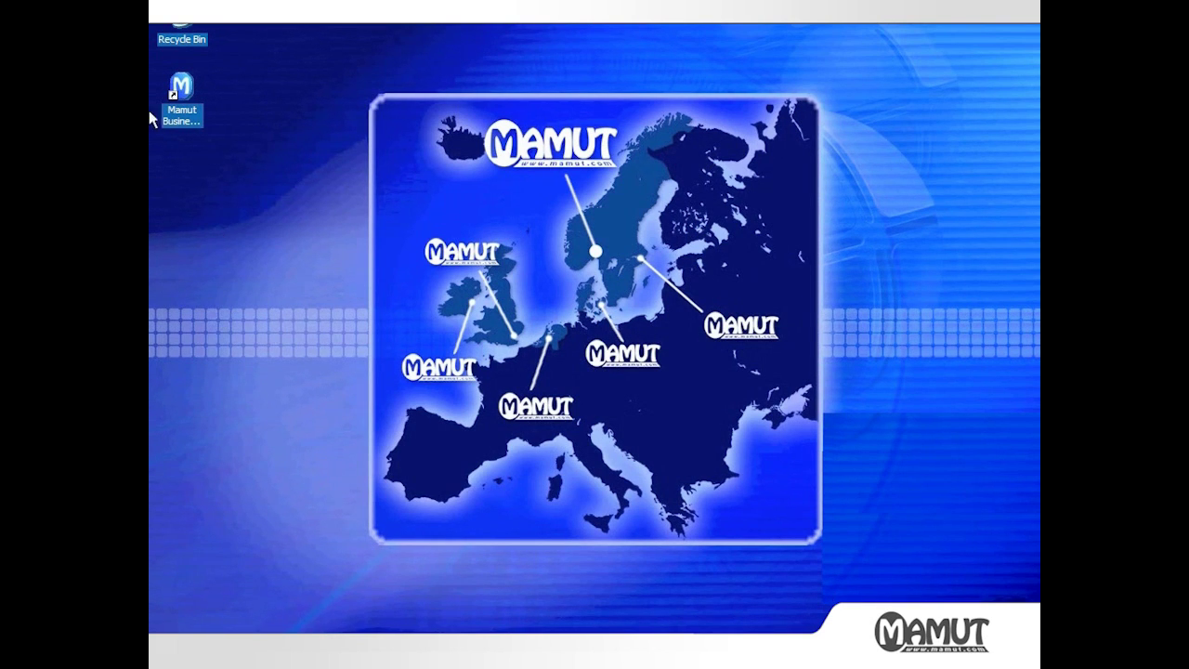
Launch Mamut, sign in with the user's credentials and open the Office Furniture Limited database
double_click(182, 92)
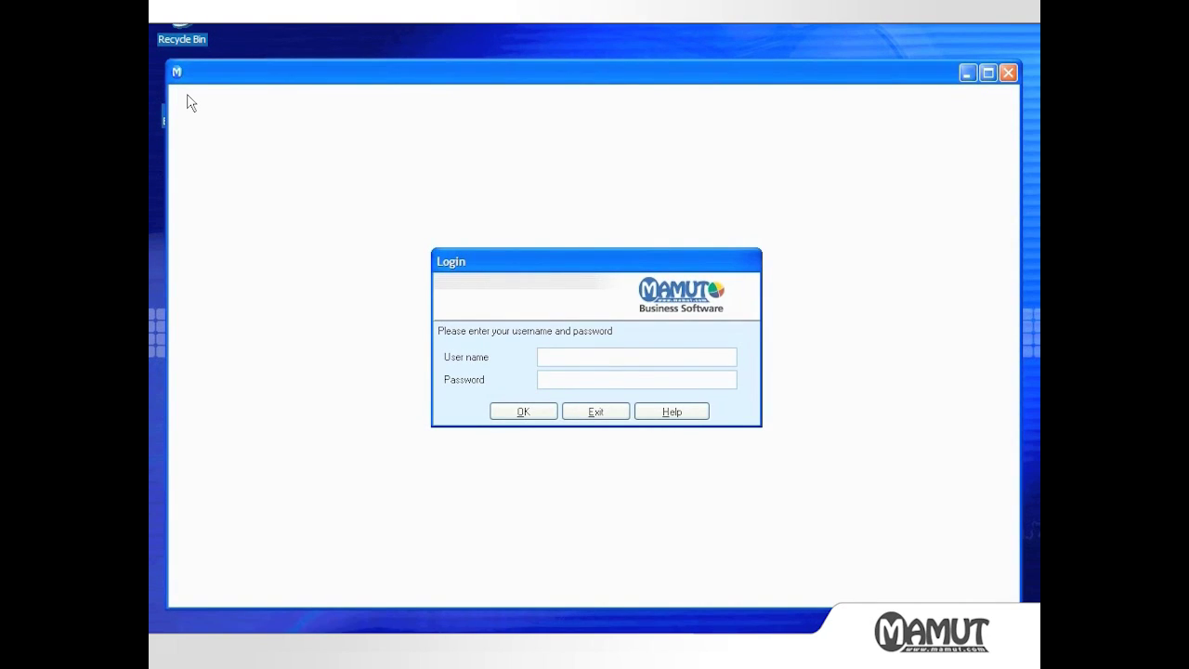
type("matthews********")
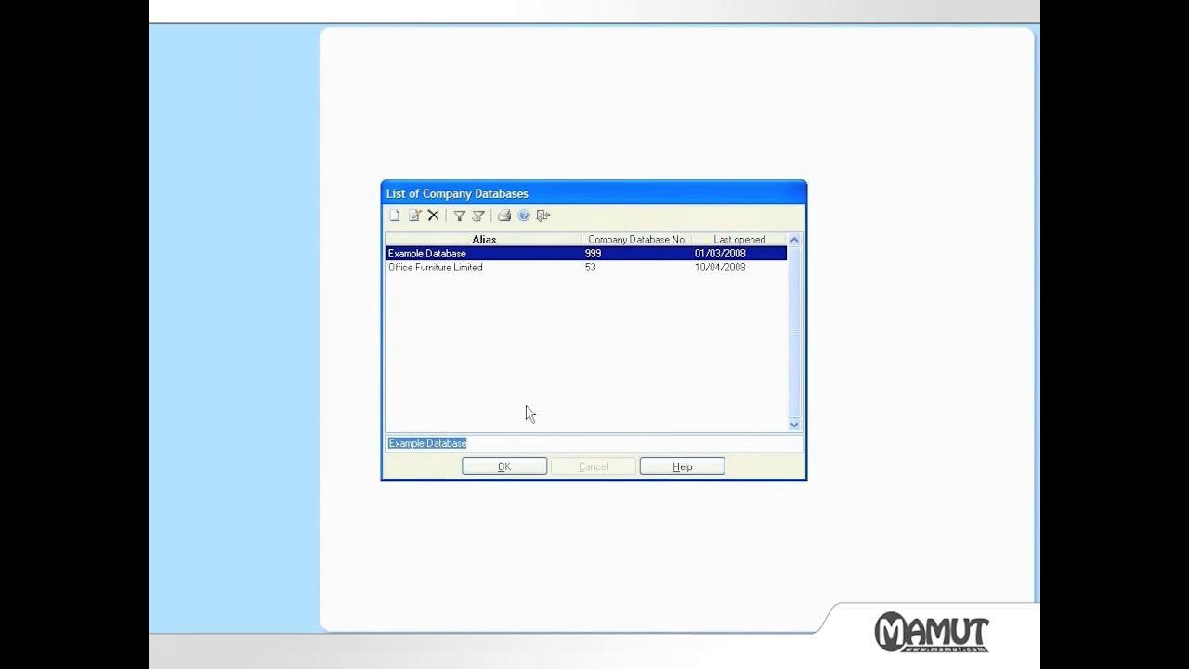
left_click(471, 266)
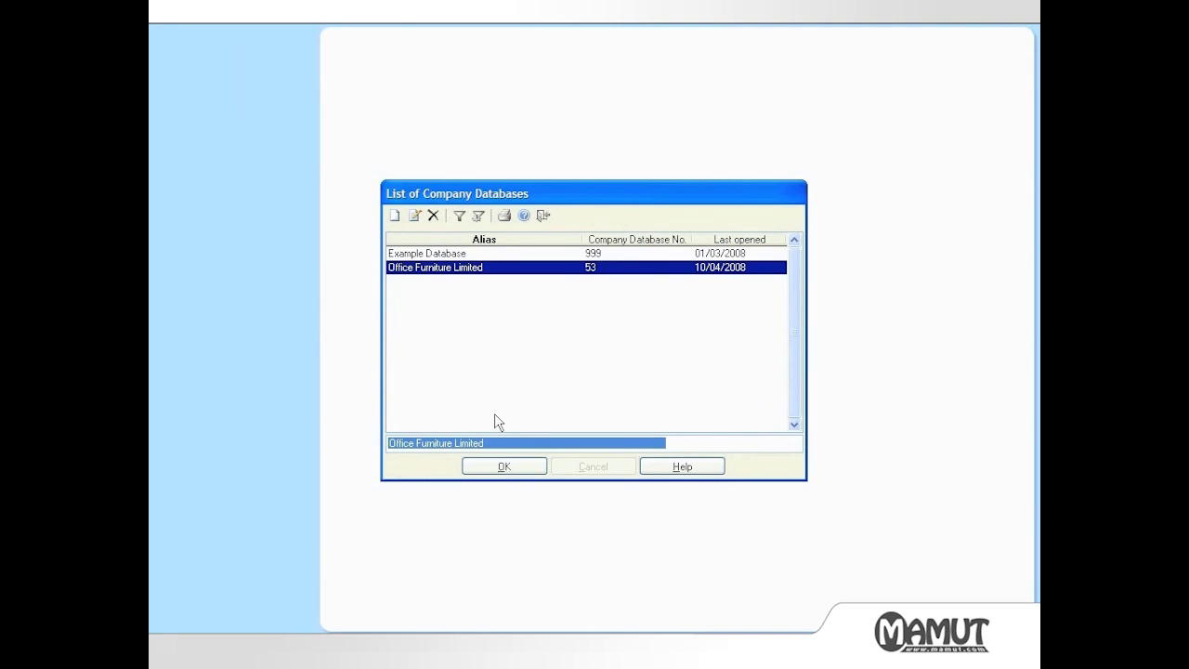
left_click(501, 467)
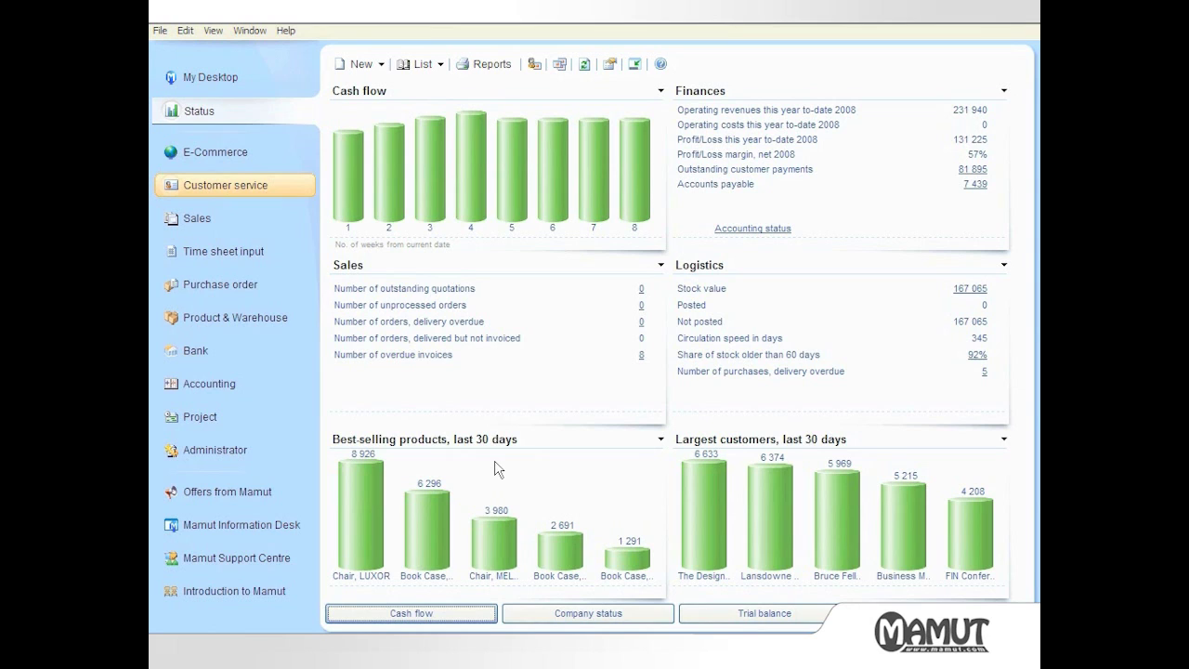
Browse the Sales, Time sheet input and Purchase order overviews, ending back on Customer service
key("Tab")
left_click(218, 190)
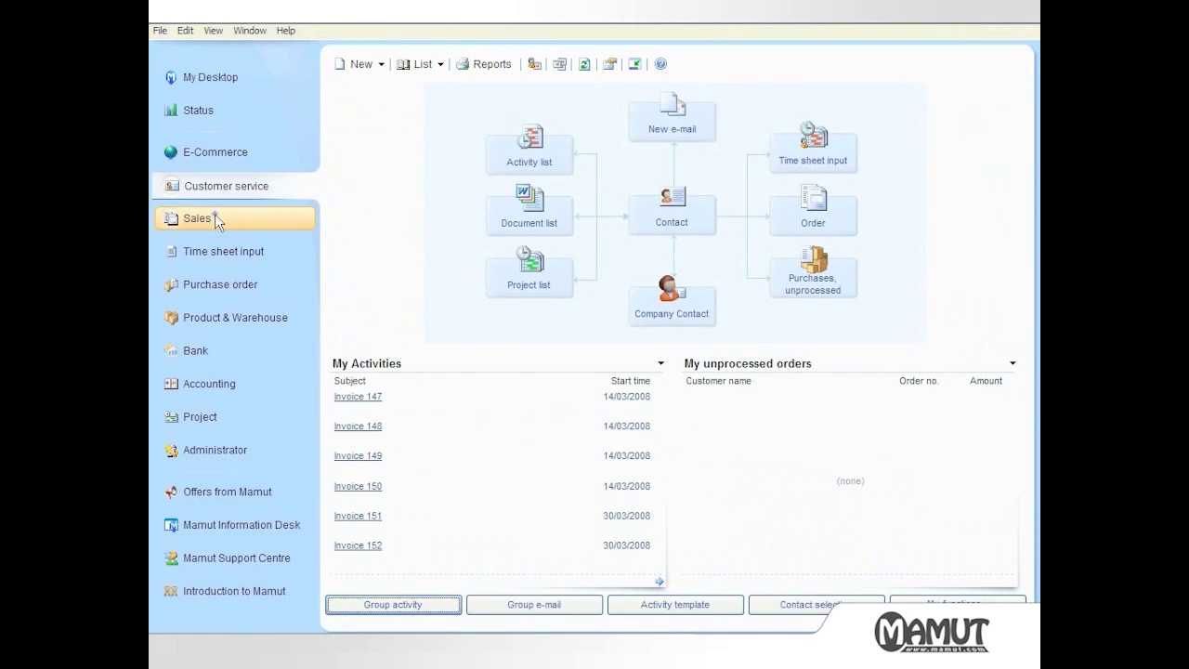
left_click(215, 218)
left_click(222, 249)
left_click(225, 286)
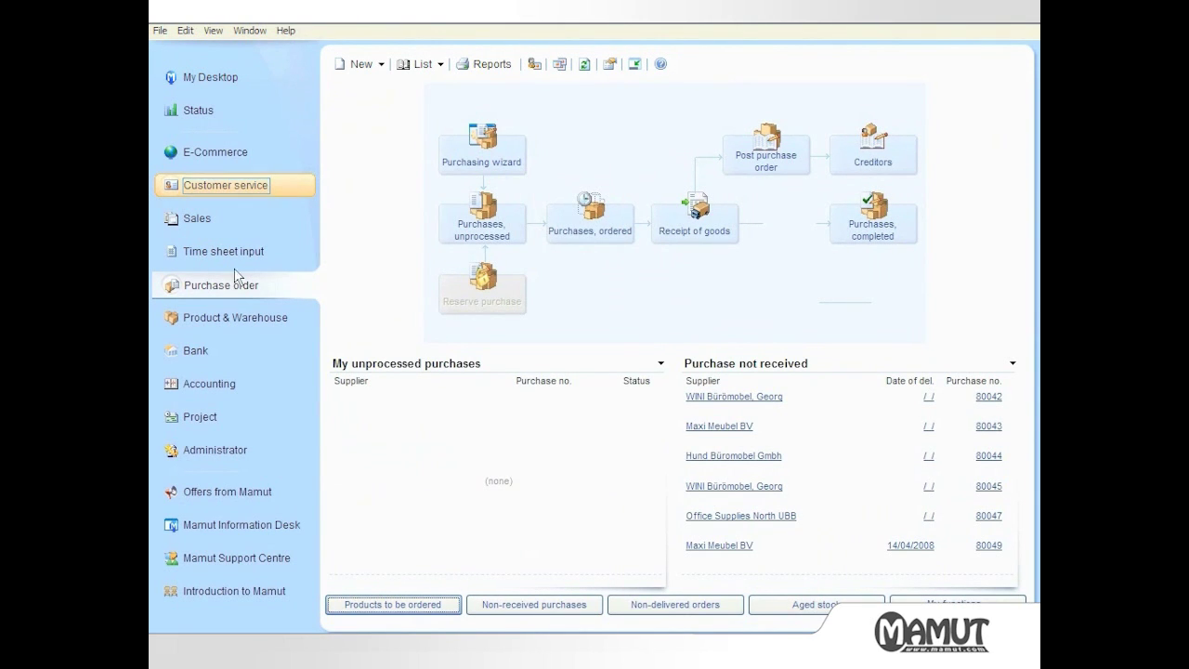
left_click(242, 186)
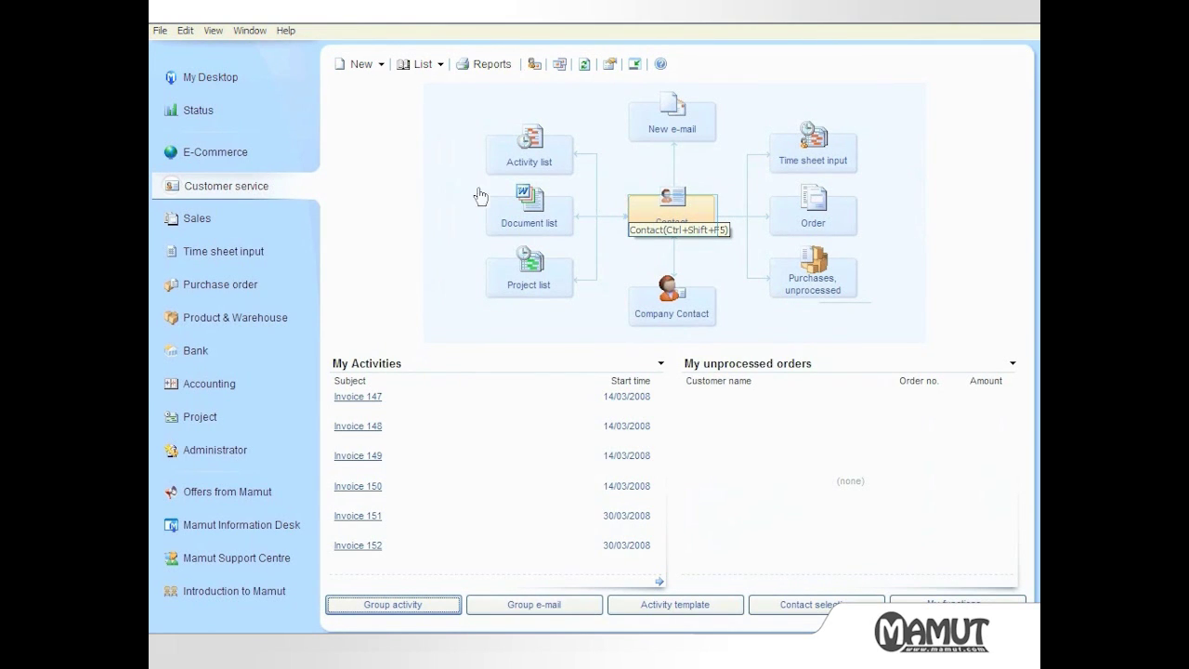
Open The Property Company's contact, dial and hang up its phone, then start an e-mail to it
left_click(643, 218)
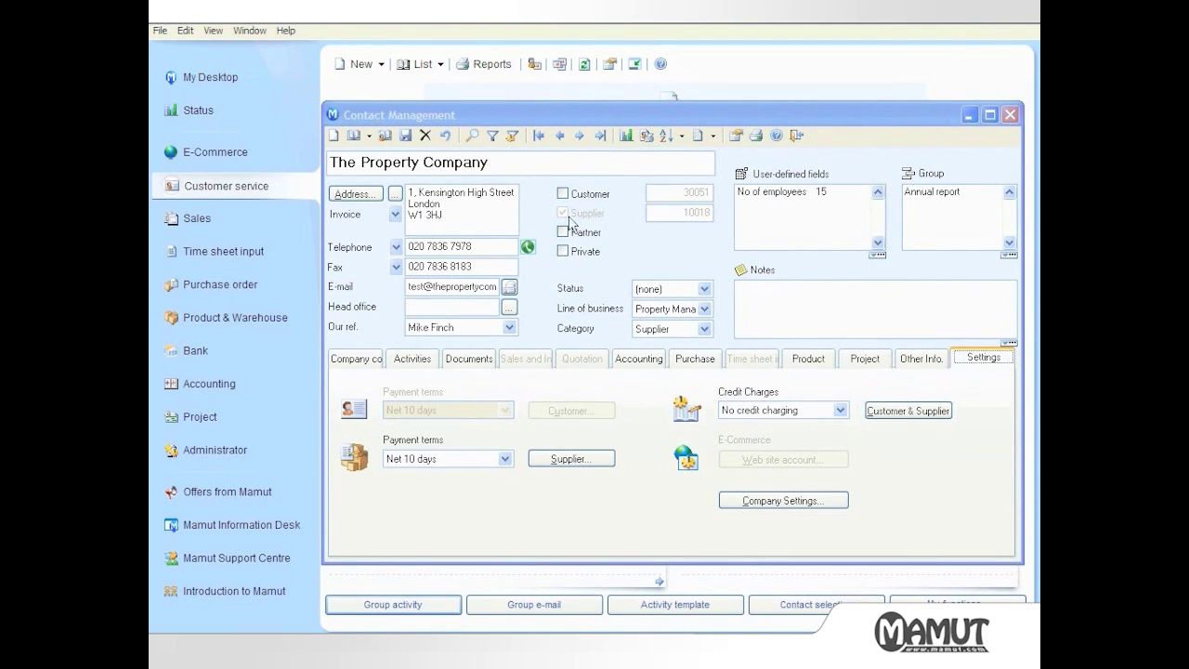
left_click(526, 249)
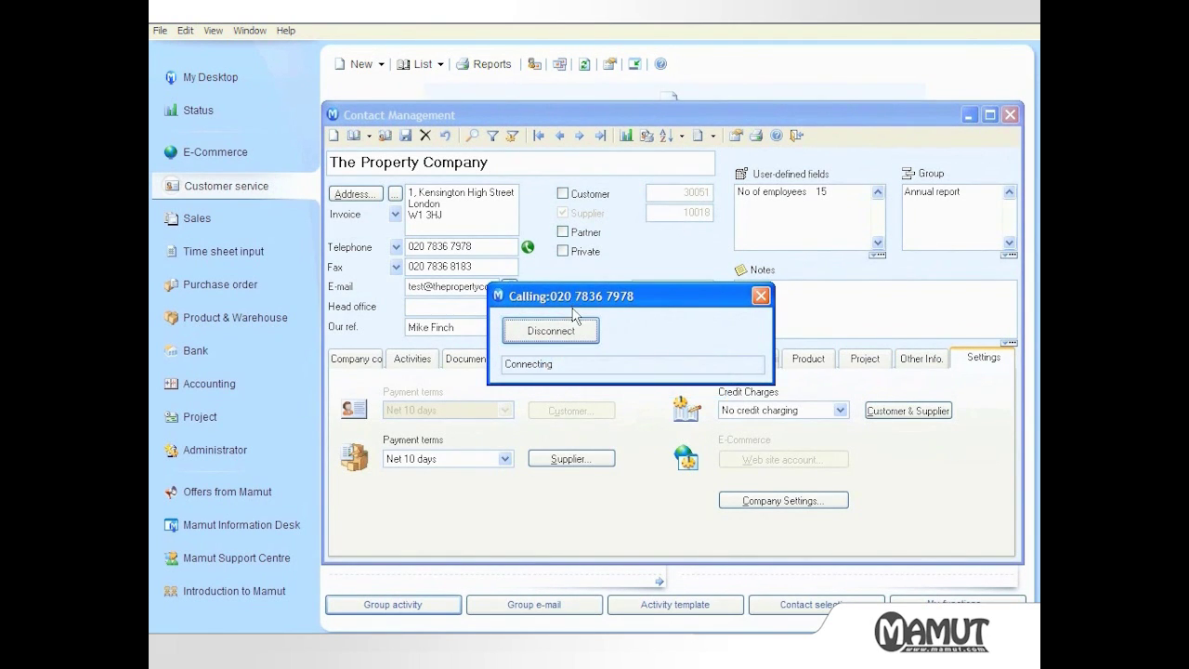
left_click(576, 332)
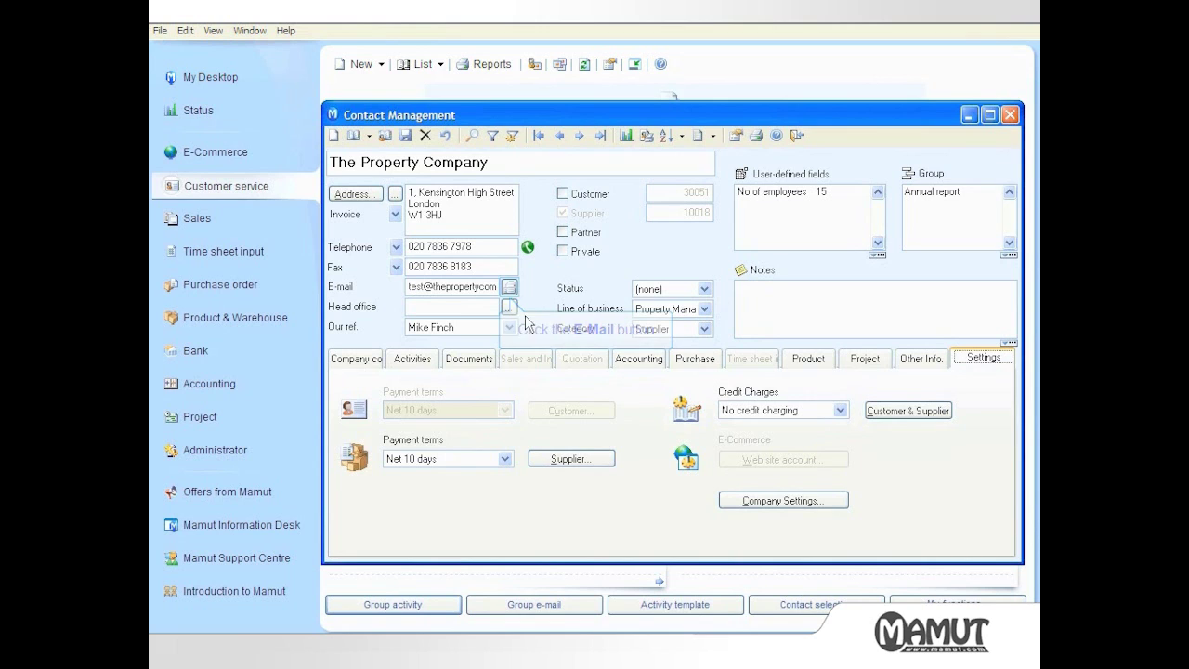
left_click(510, 287)
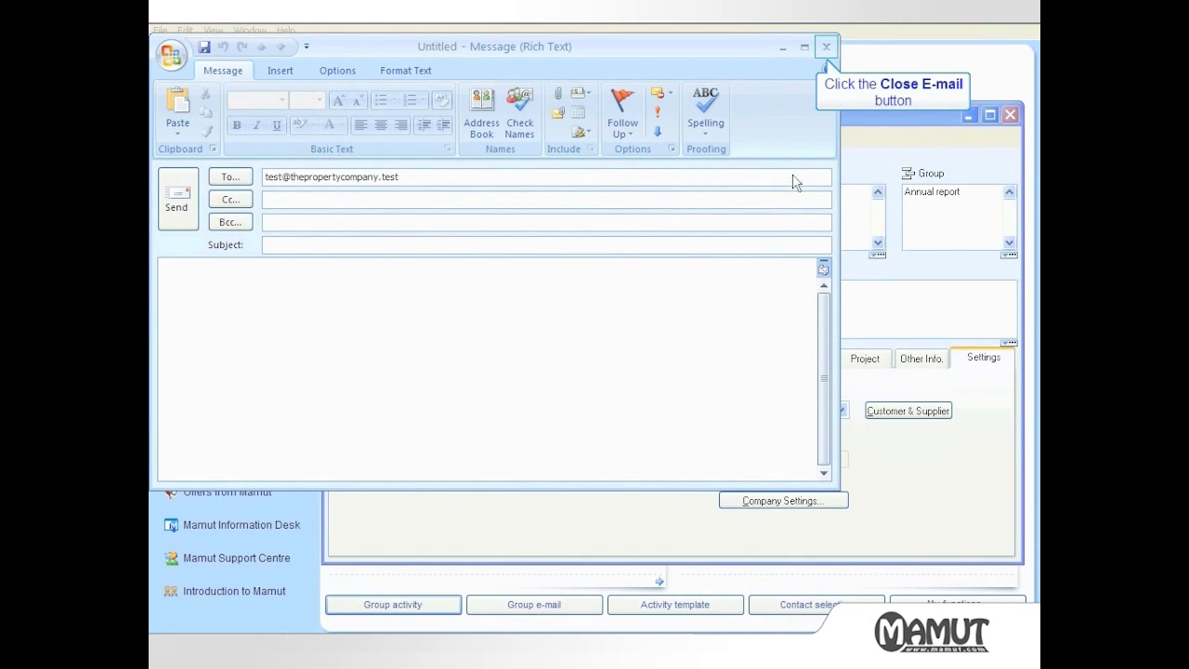
Discard the e-mail, leave Status and Category (Supplier) unchanged, and pick the No of employees field
left_click(826, 47)
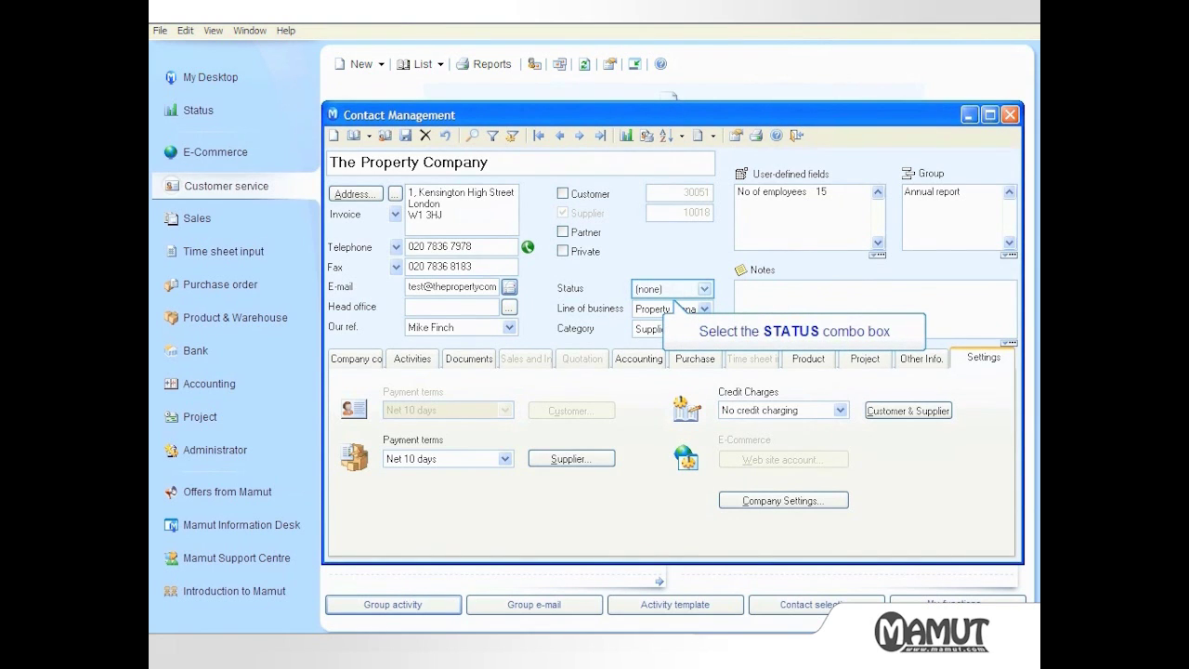
left_click(657, 287)
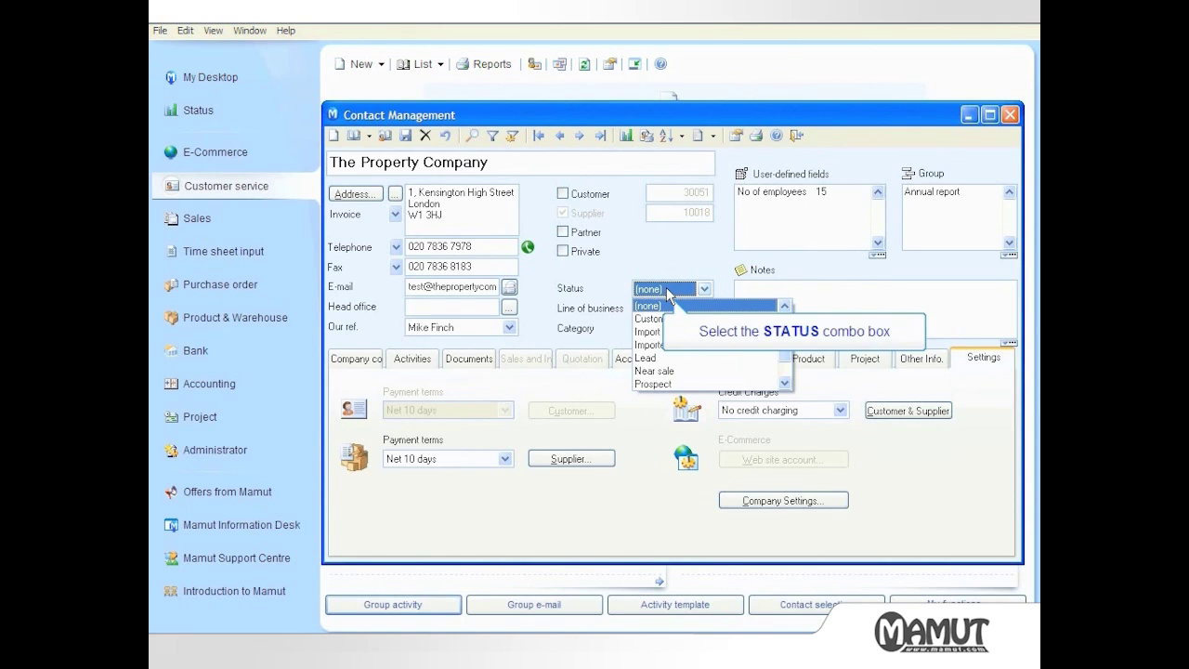
left_click(668, 290)
left_click(668, 328)
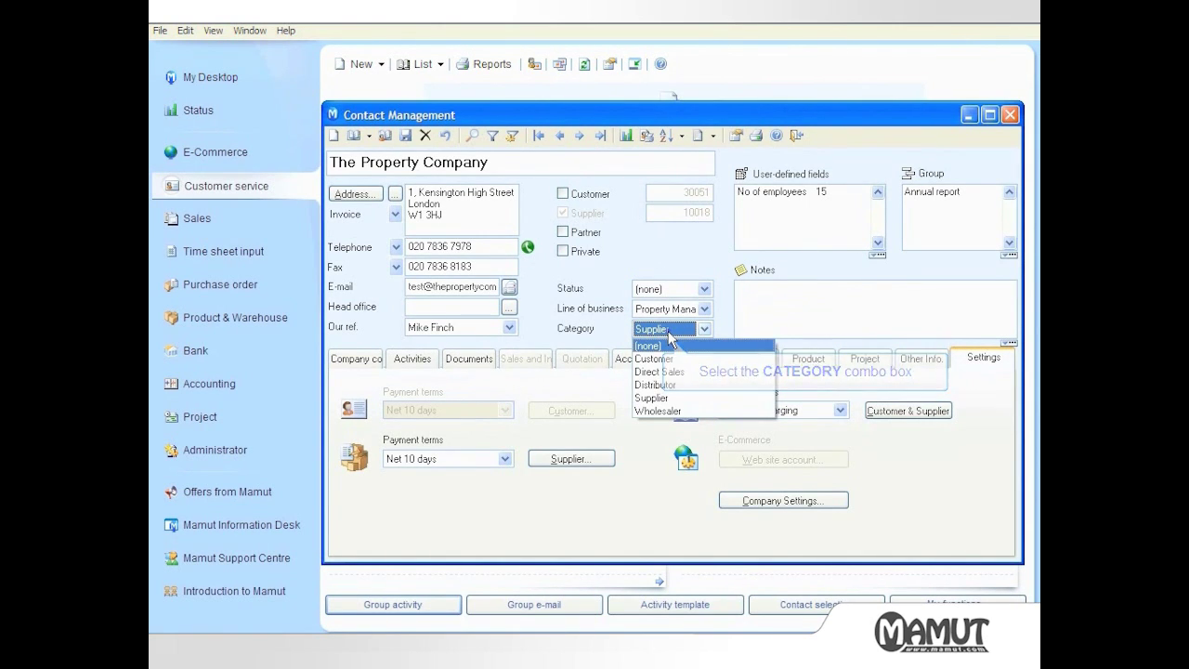
left_click(668, 332)
left_click(774, 193)
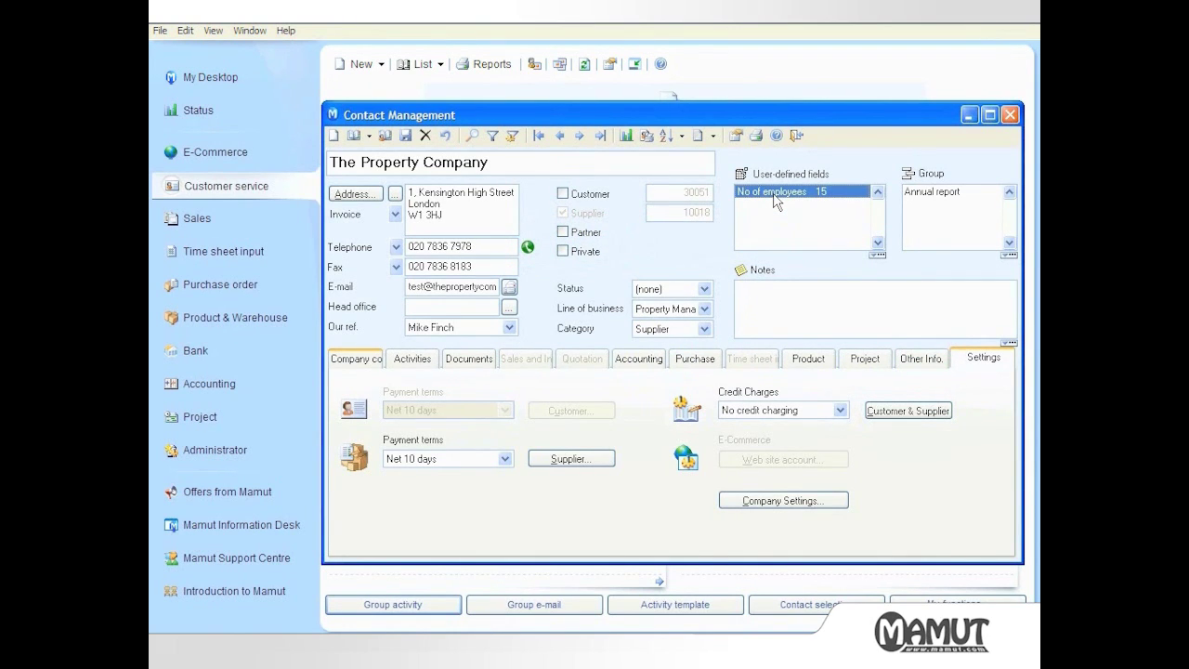
View the company's contacts, activities and documents, finishing on its Accounting invoice list
key("Tab")
key("Tab")
left_click(367, 359)
left_click(409, 359)
left_click(471, 359)
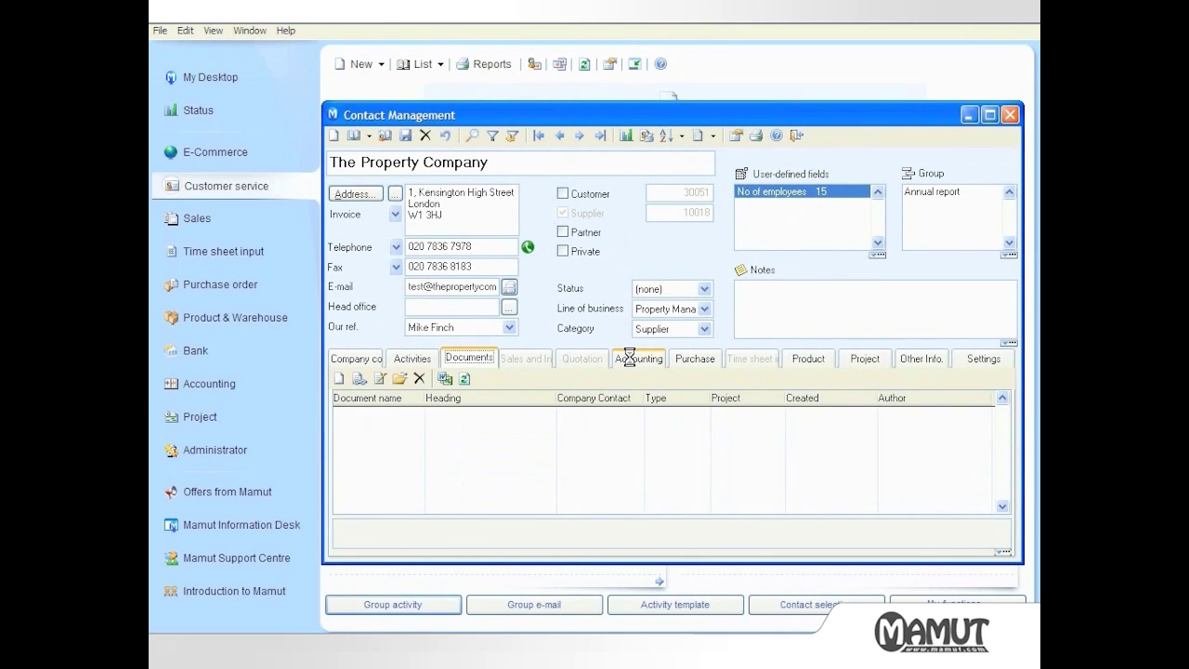
left_click(635, 359)
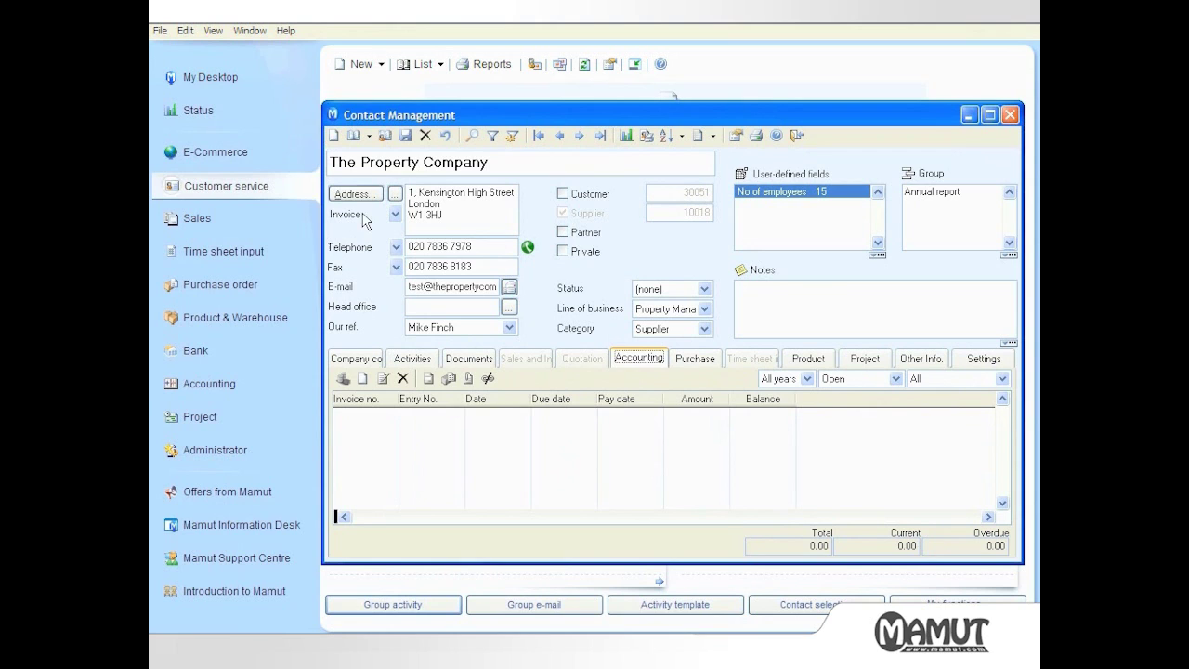
Search the Contact Register for 'Quantro' and open the Quantro Furnishings record
left_click(354, 136)
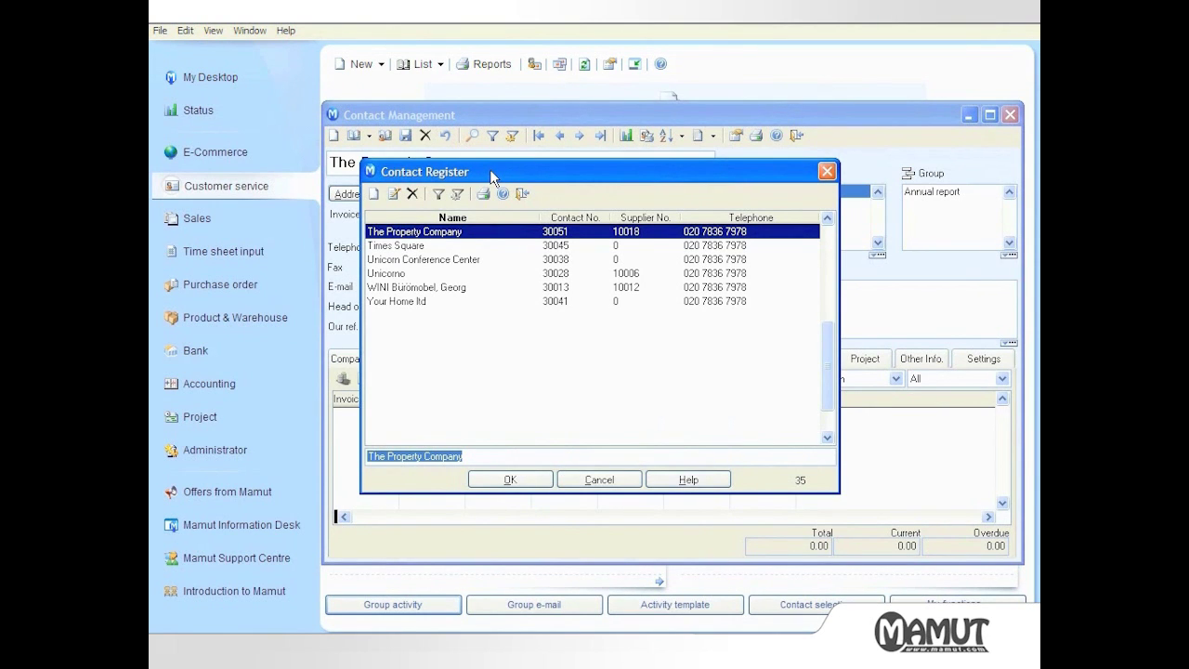
type("Quan")
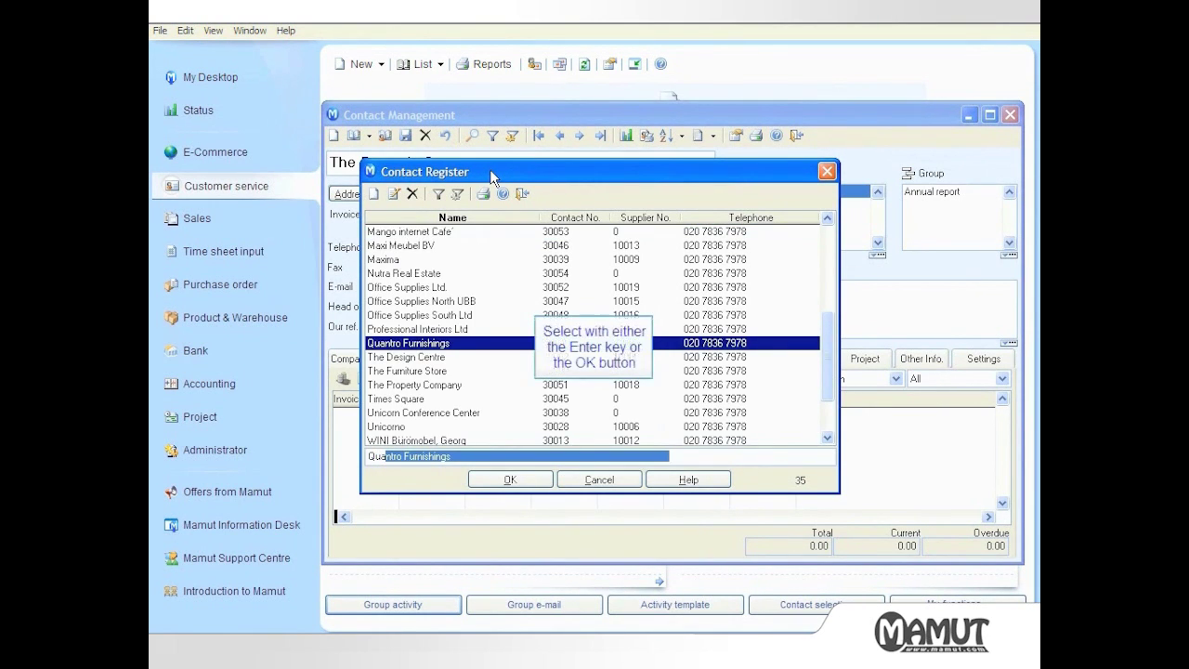
type("tro")
key("Return")
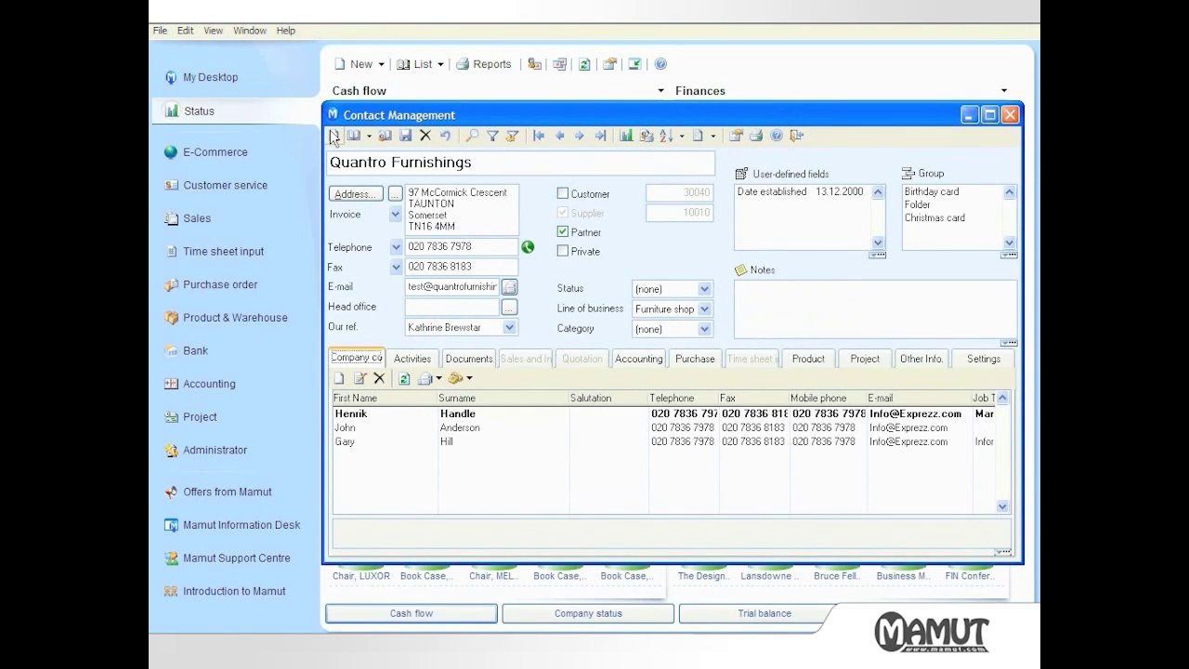
Enter company name 'Gemini Supplies Limited' with its telephone, fax, e-mail and internal reference person
type("Gemin")
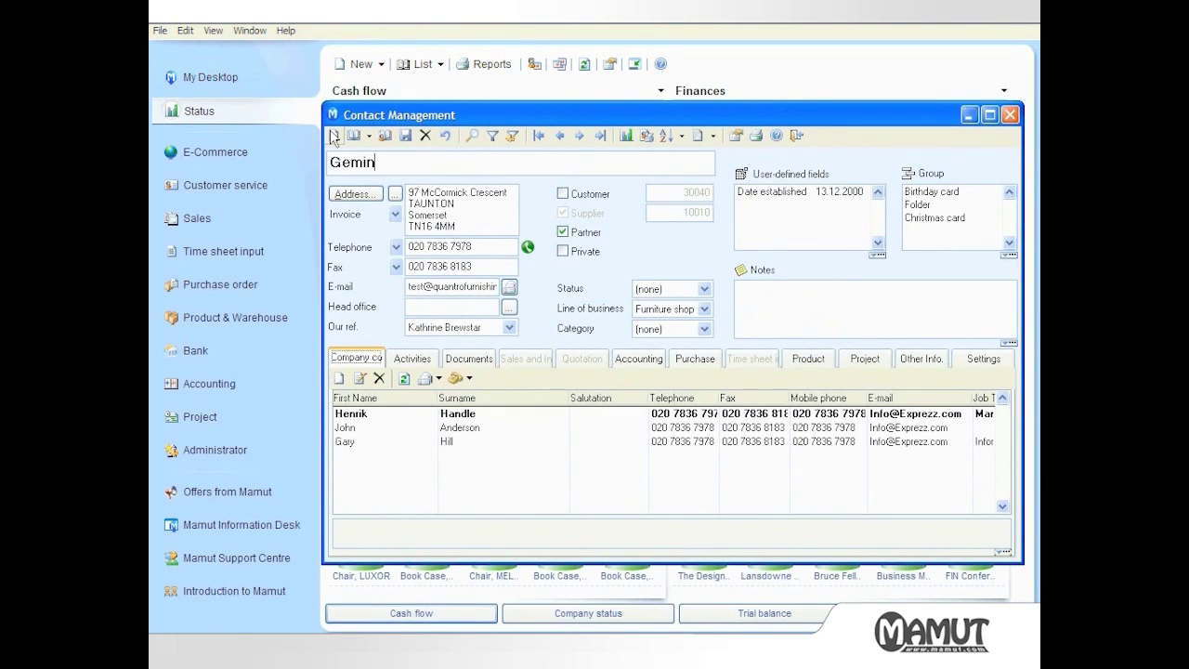
type("i Supplie")
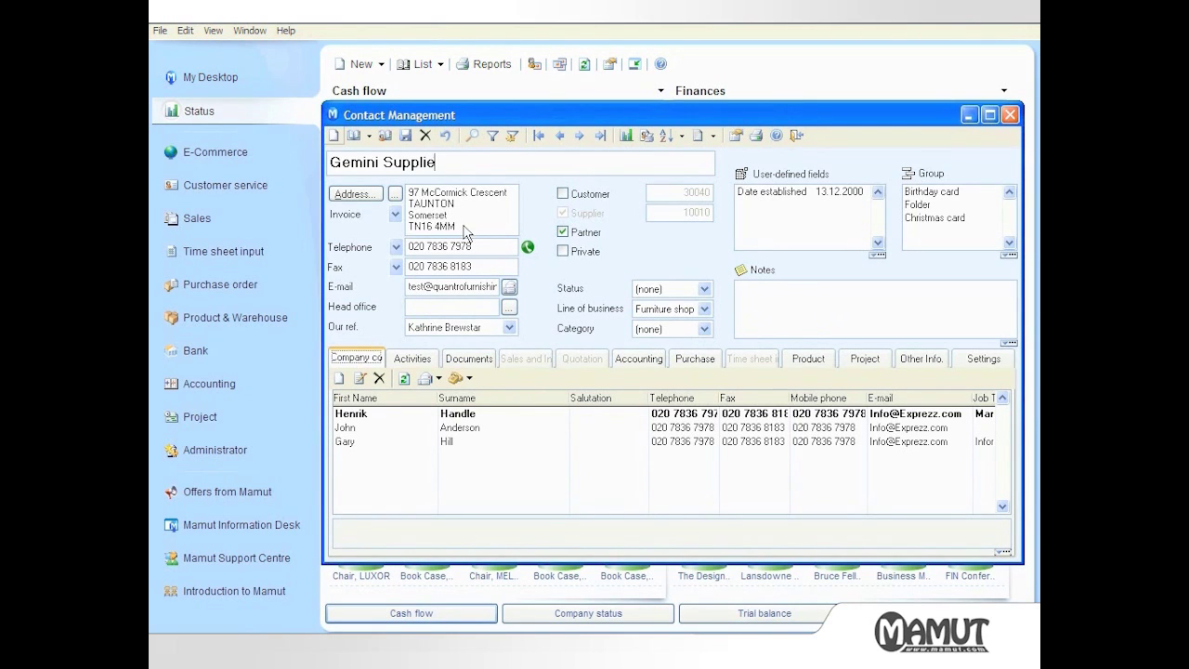
type("s Limited")
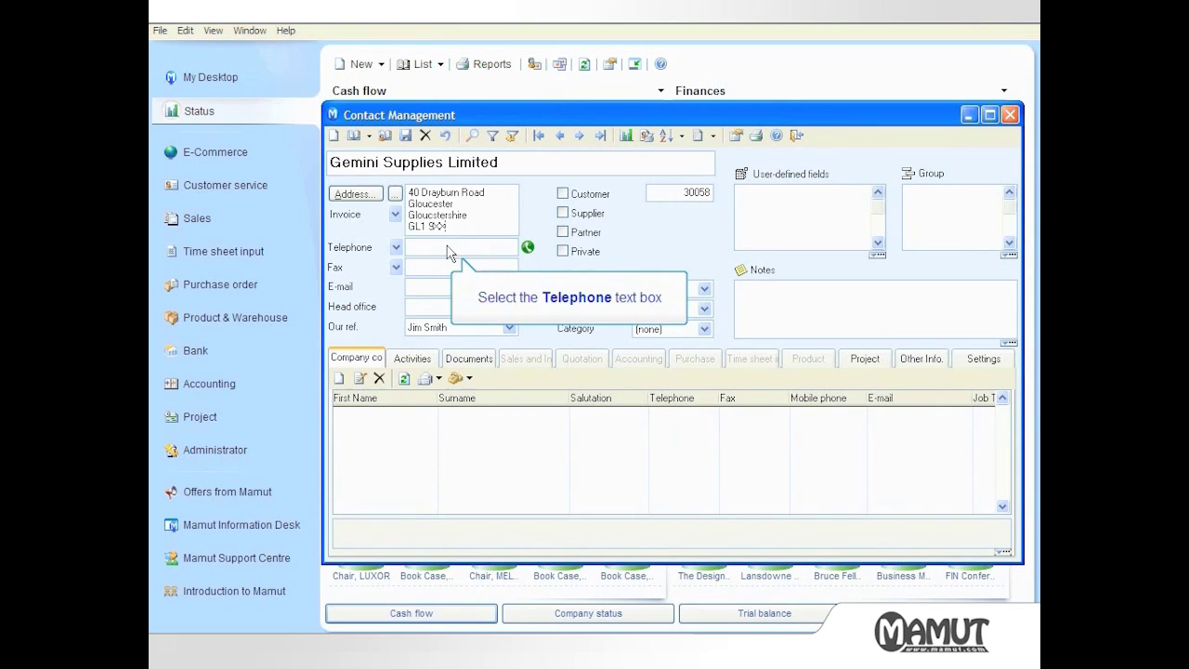
left_click(447, 247)
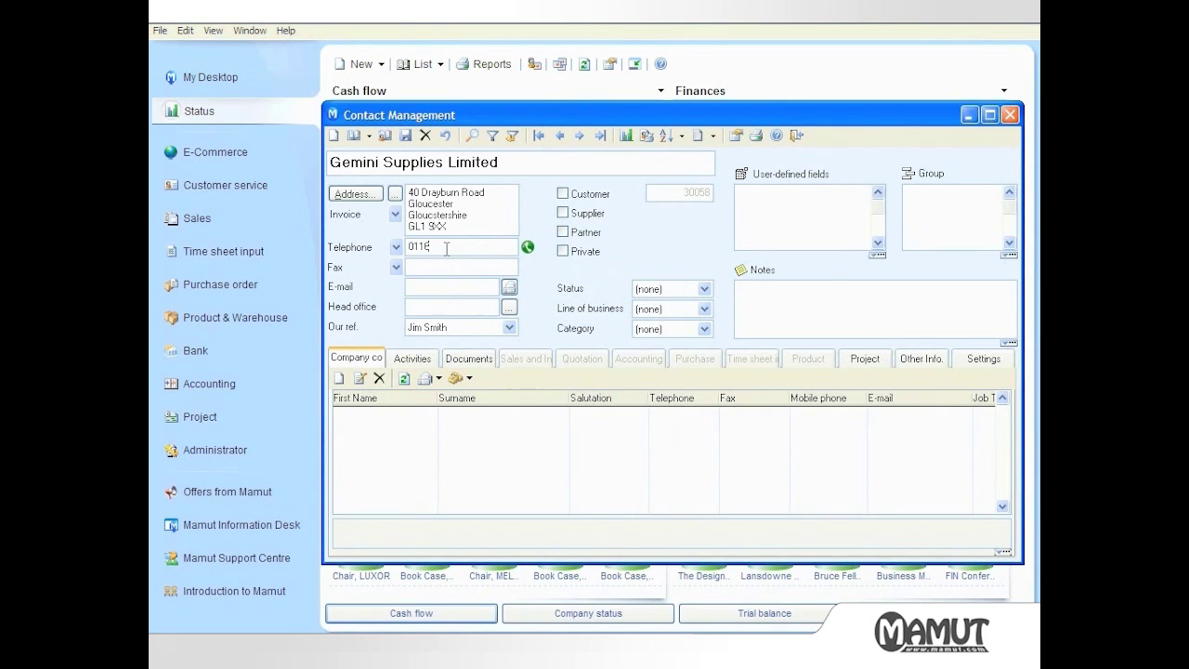
left_click(471, 269)
type("0116 496 0521")
left_click(432, 287)
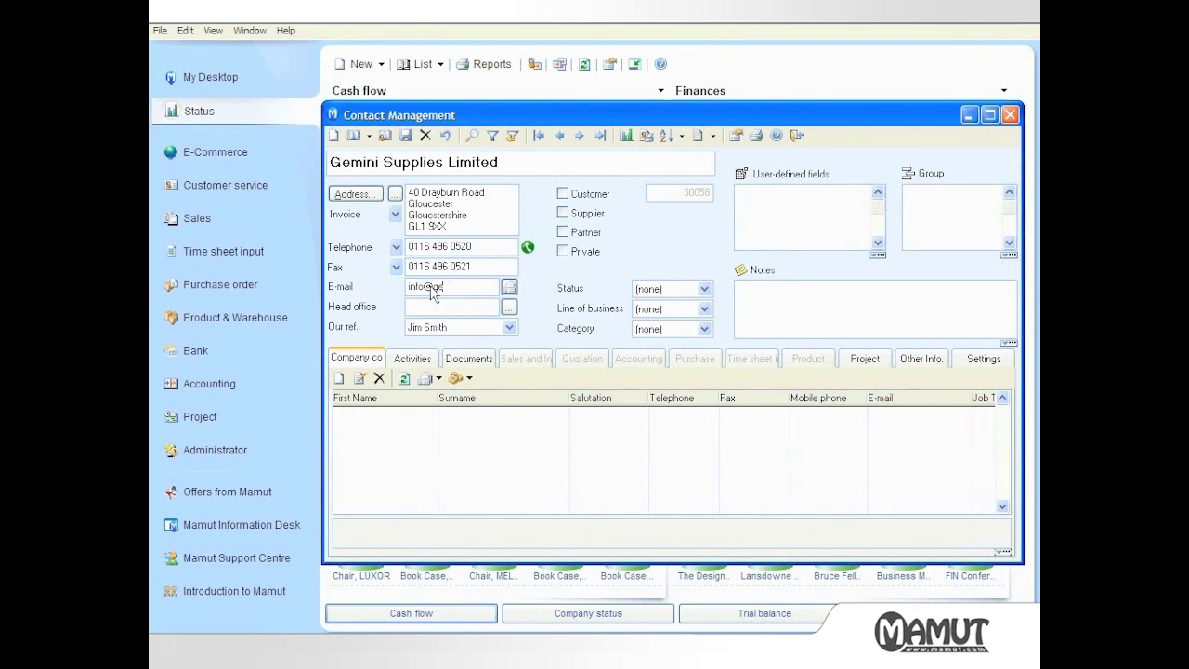
left_click(456, 331)
left_click(456, 333)
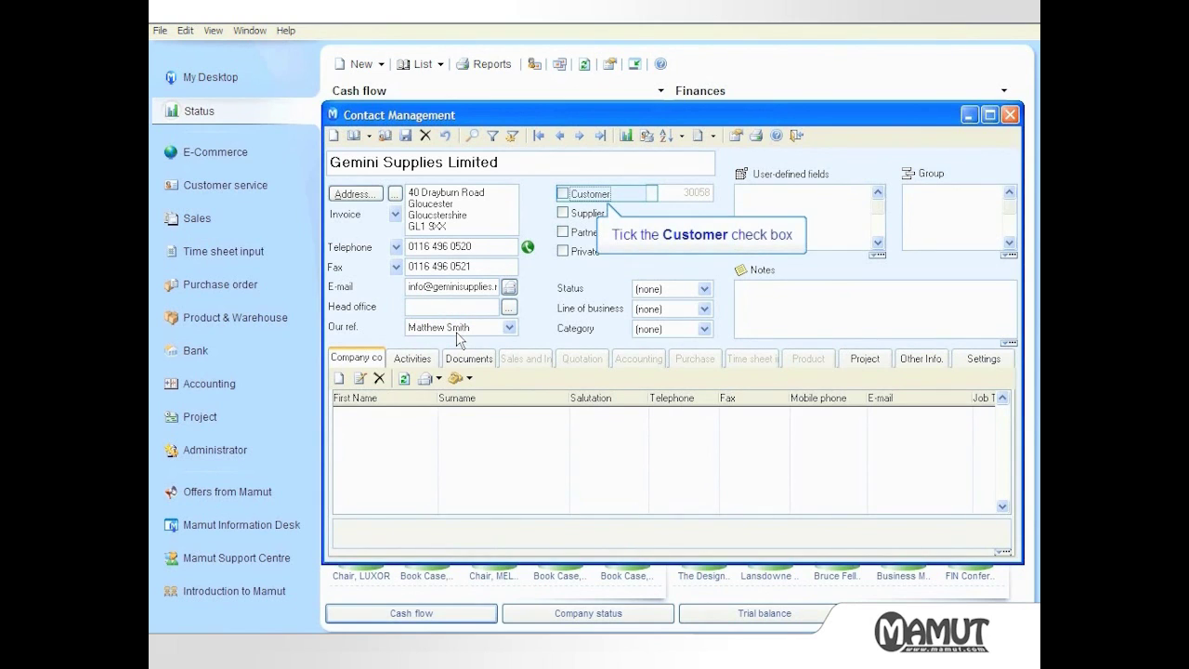
Mark it as a customer with status Prospect, line of business Furniture shop, category Customer
left_click(562, 193)
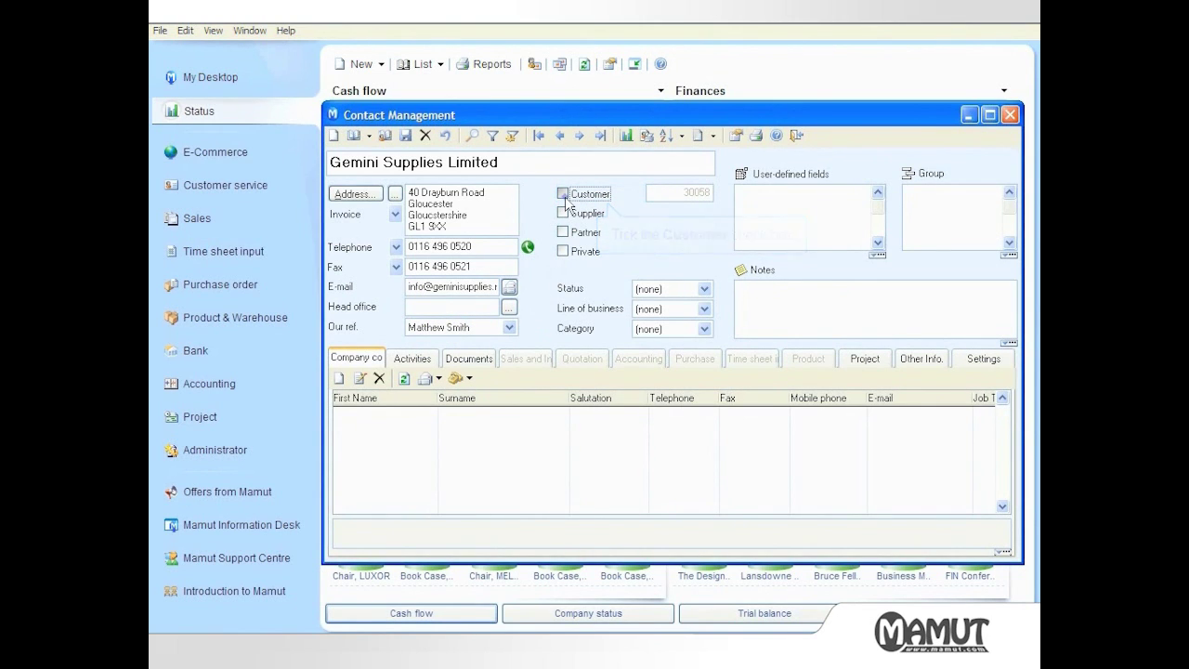
left_click(666, 289)
key("p")
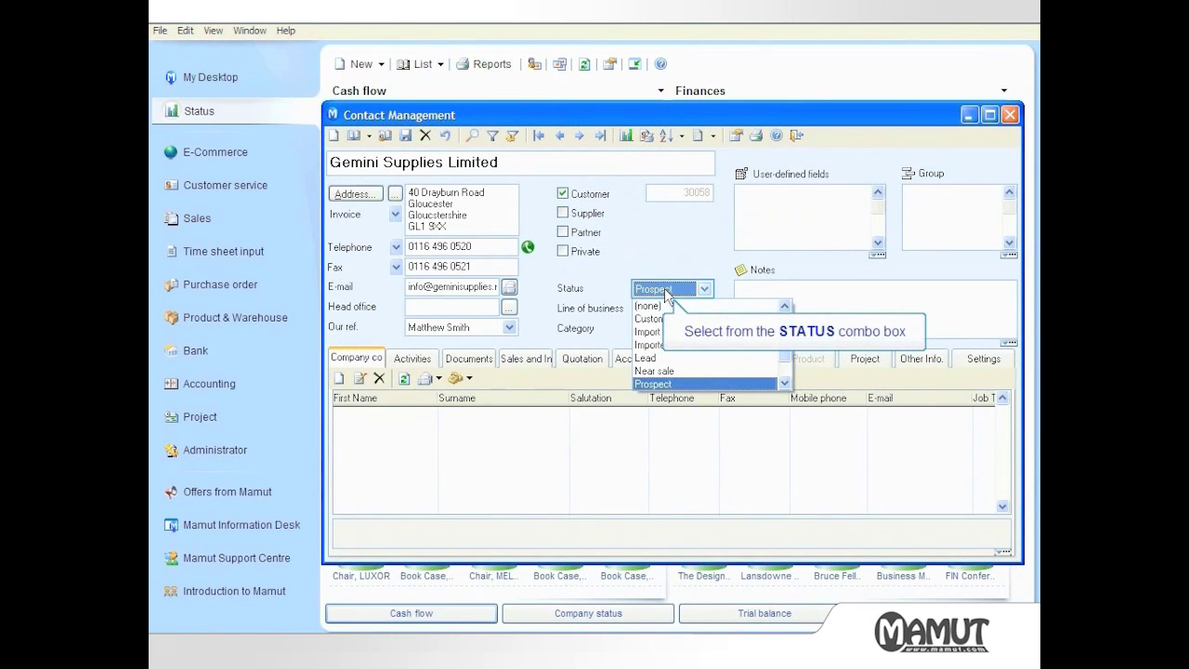
key("Return")
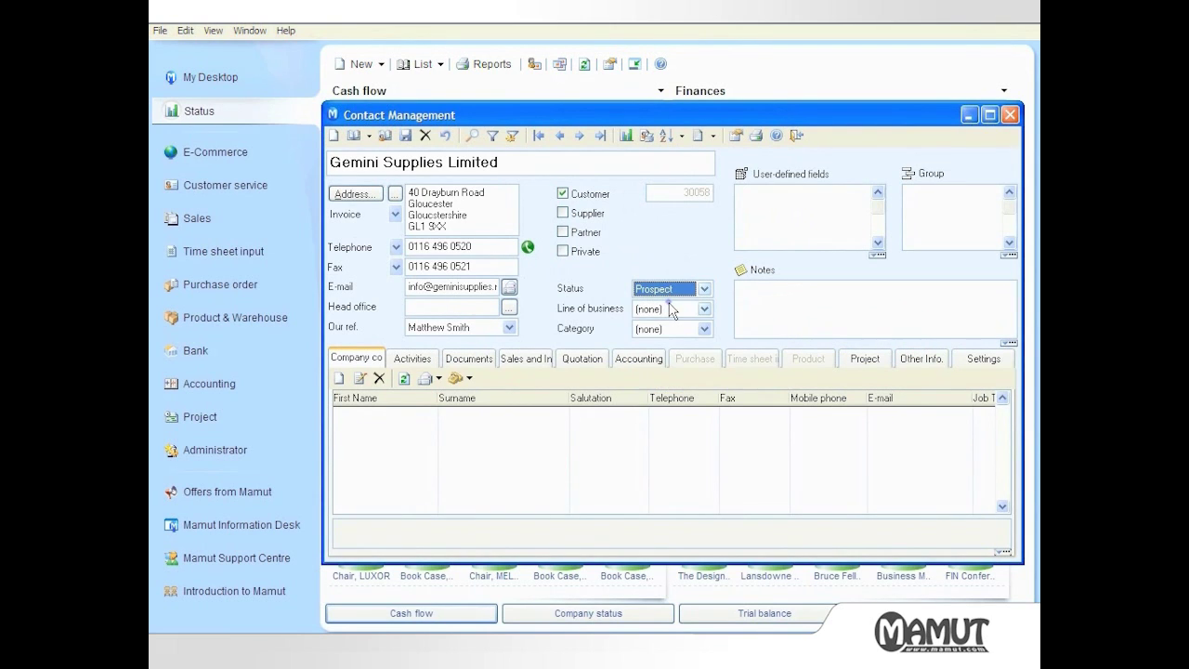
left_click(672, 308)
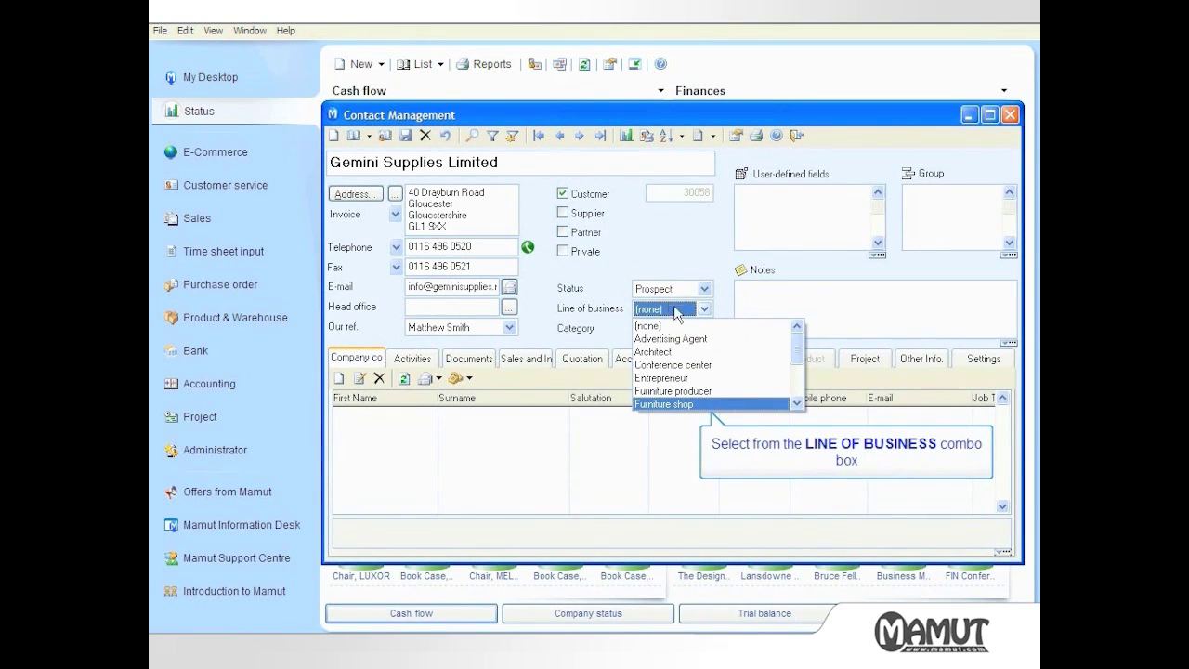
left_click(688, 405)
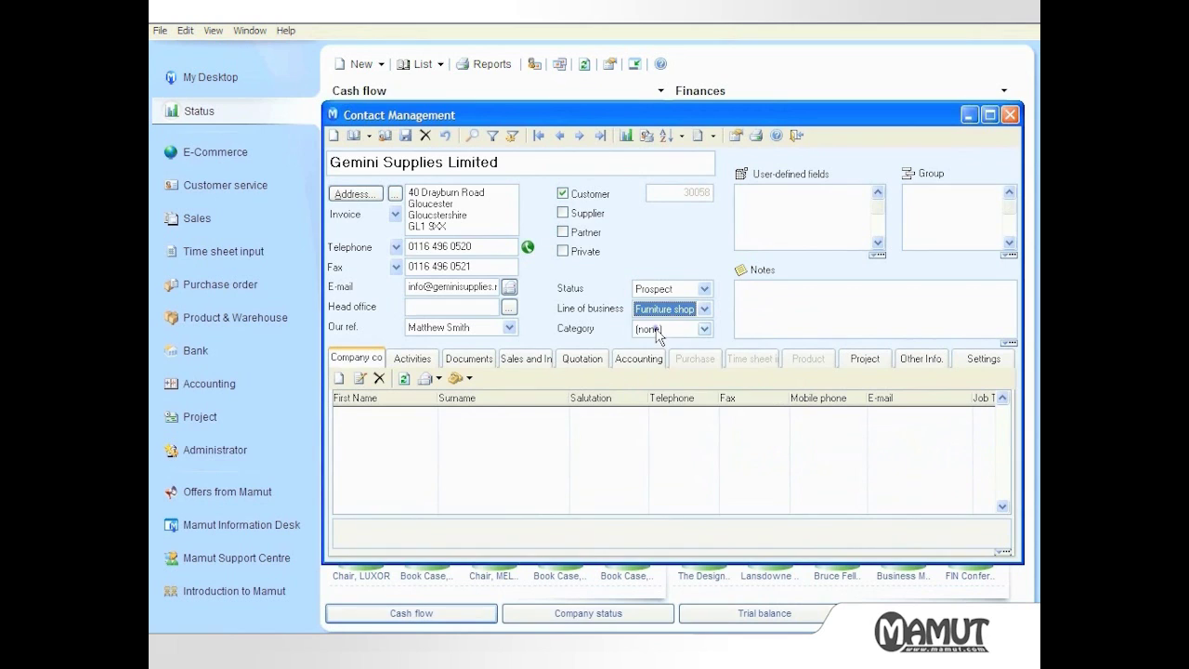
left_click(661, 329)
left_click(663, 352)
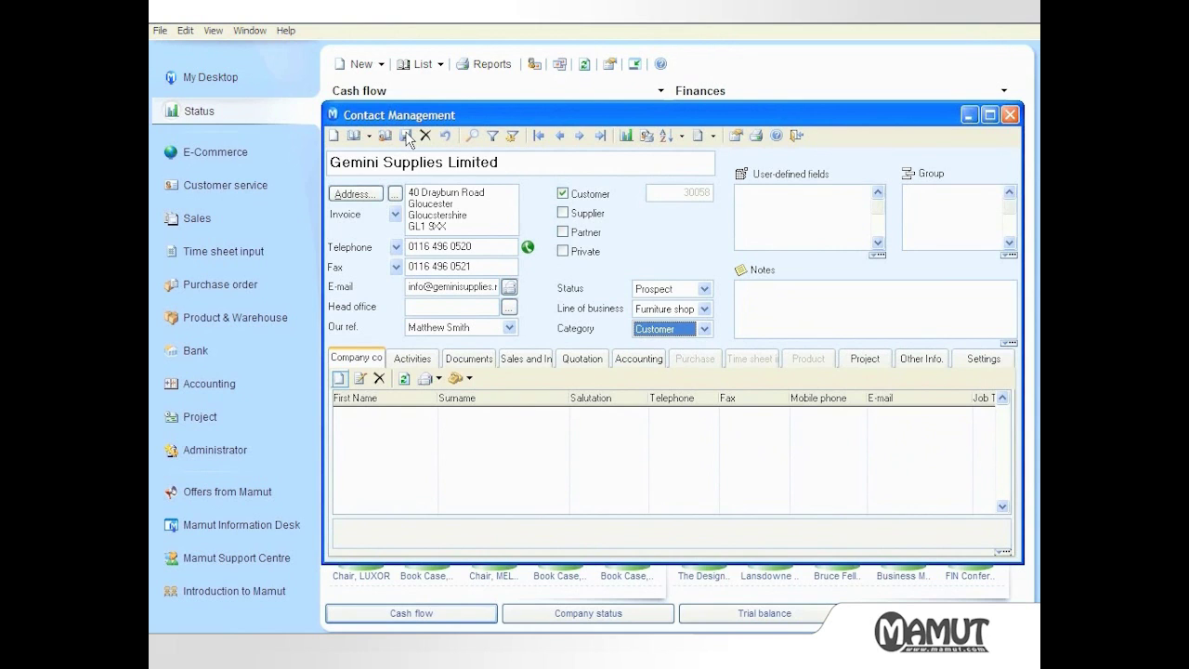
left_click(341, 379)
Enter the contact person's first name, surname and e-mail address, then save and close the contact
key("Tab")
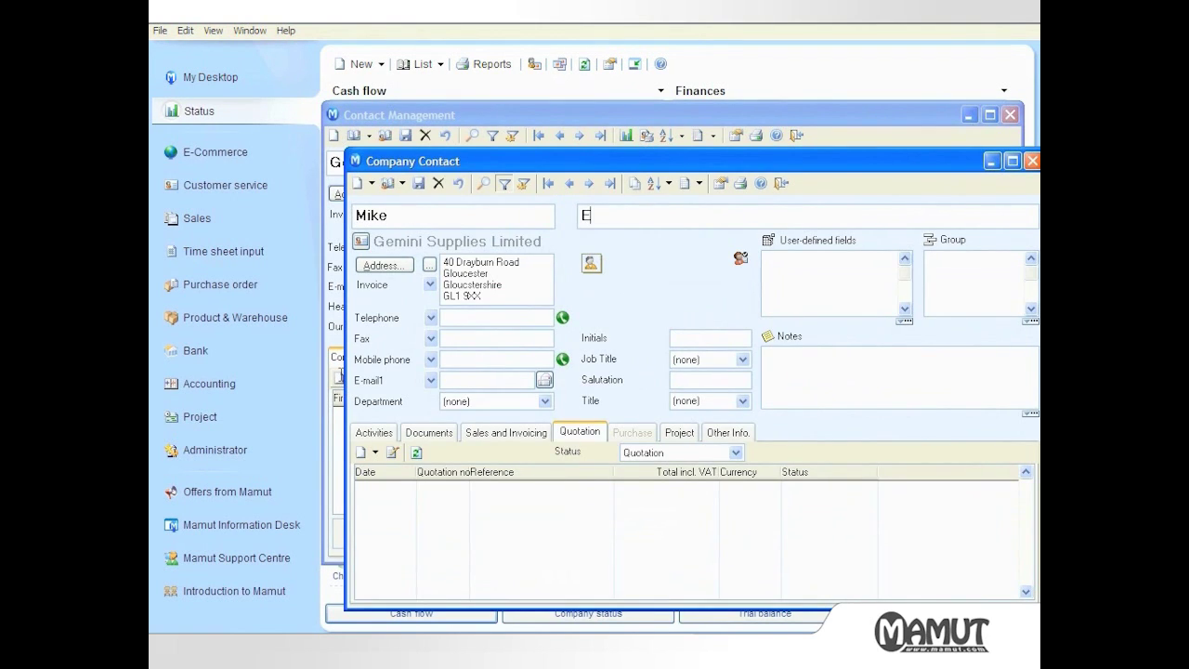
left_click(464, 381)
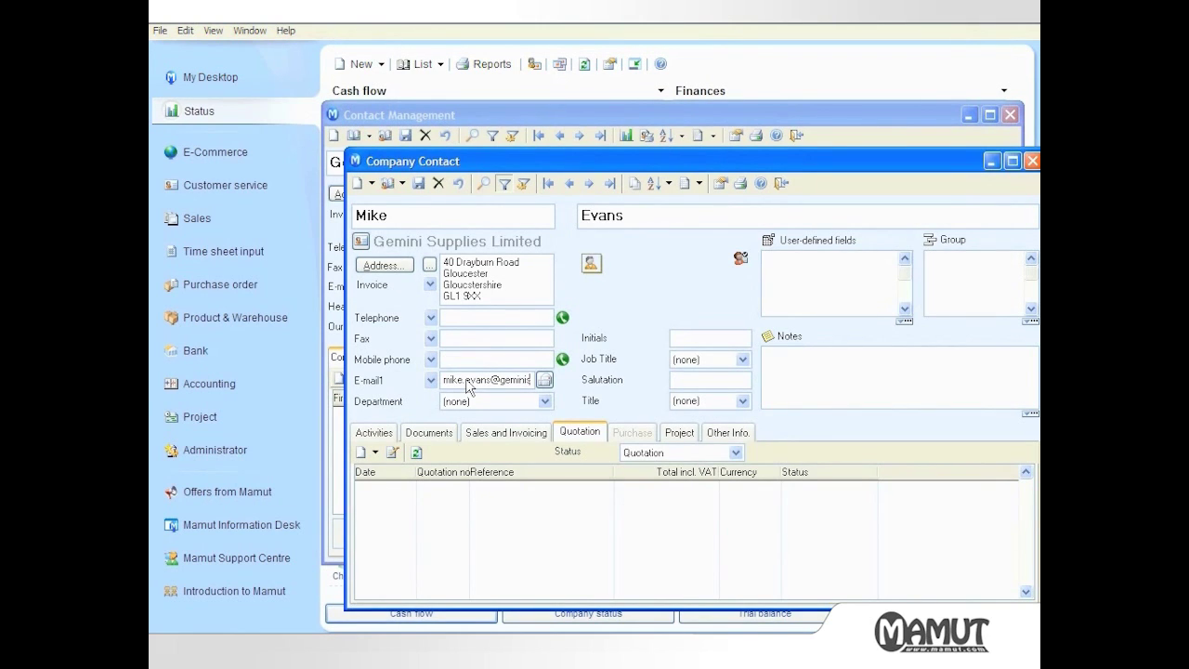
left_click(418, 183)
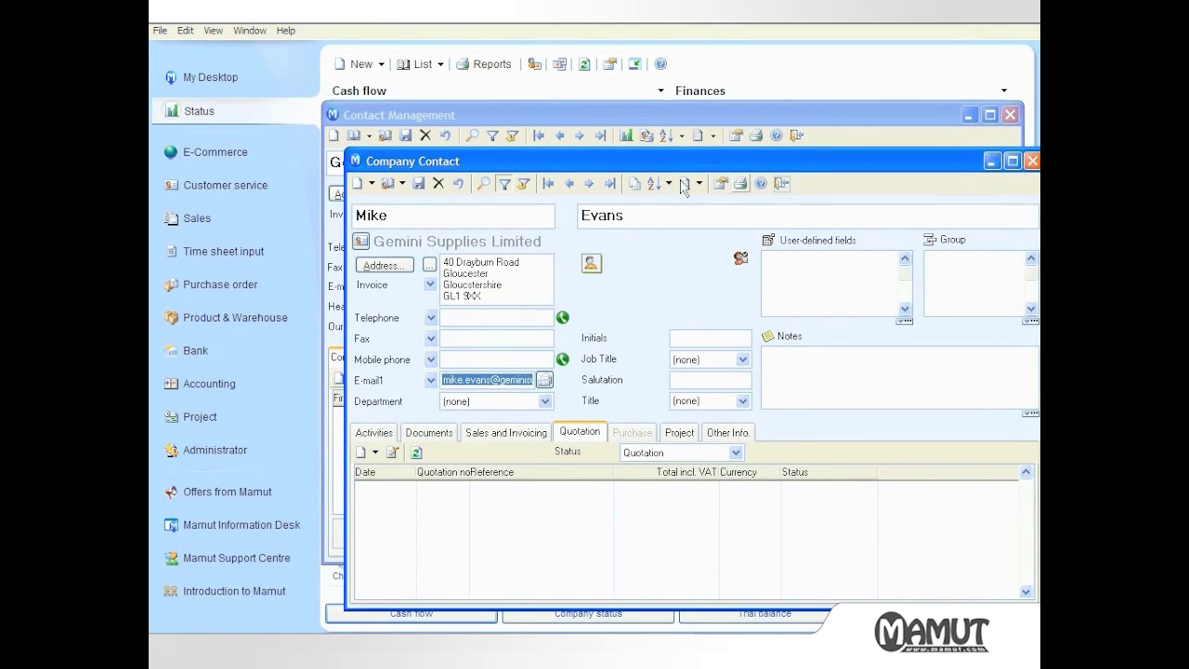
left_click(782, 183)
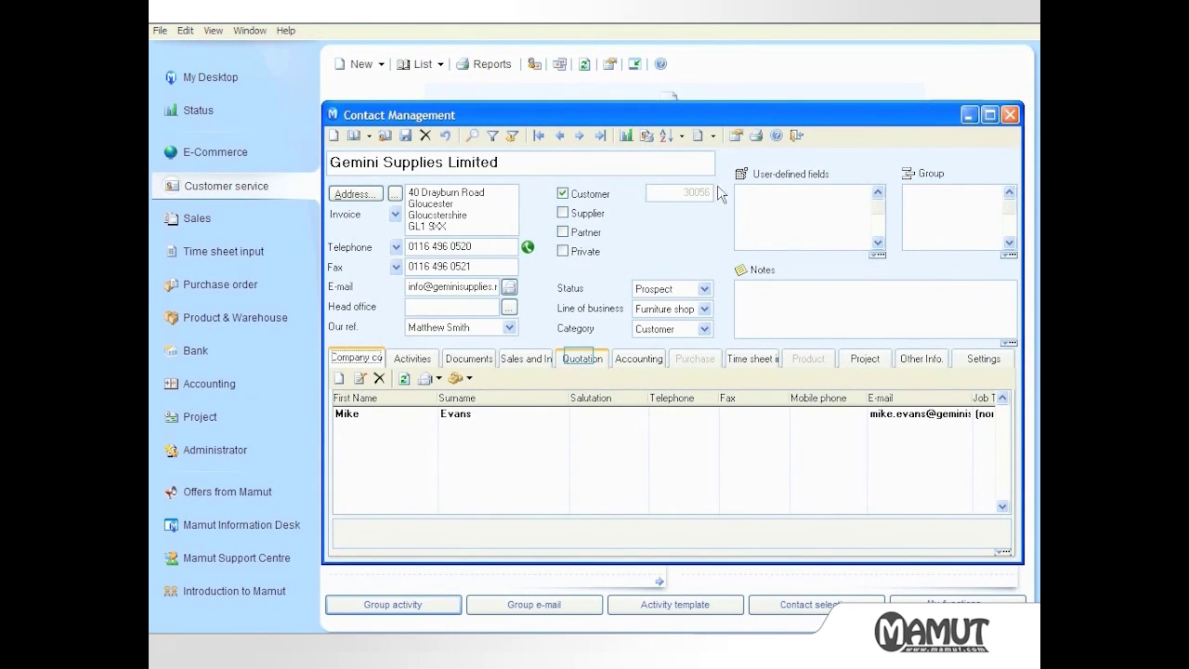
Start a new quotation for Gemini Supplies Limited from its Quotation tab
left_click(582, 360)
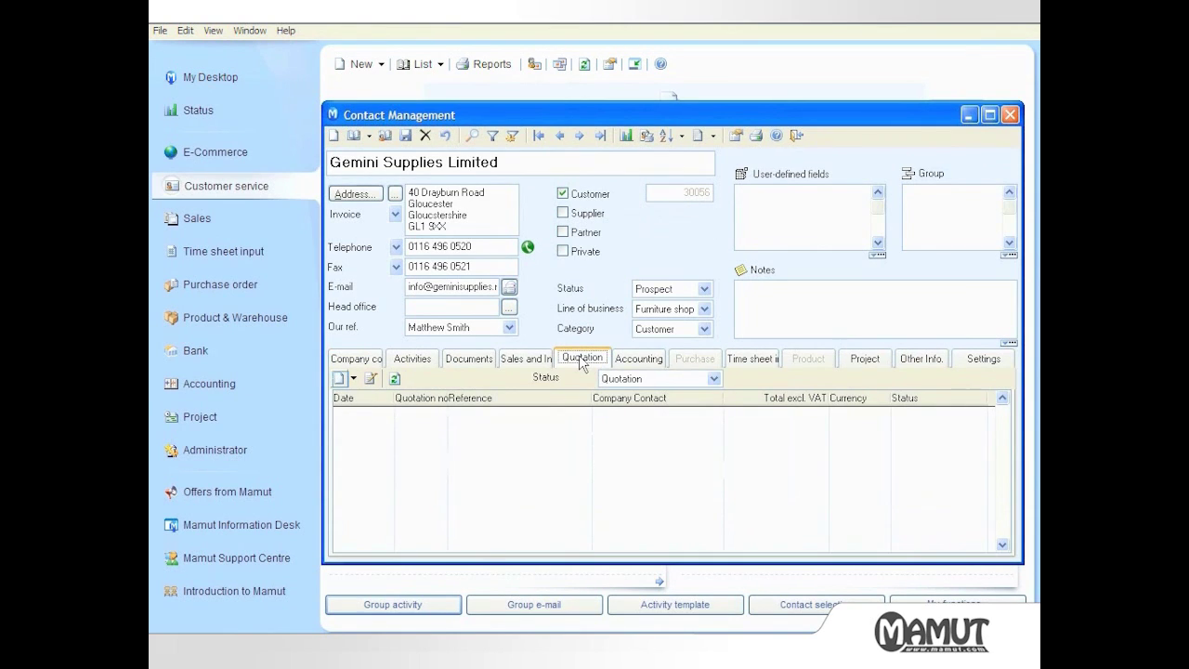
left_click(340, 380)
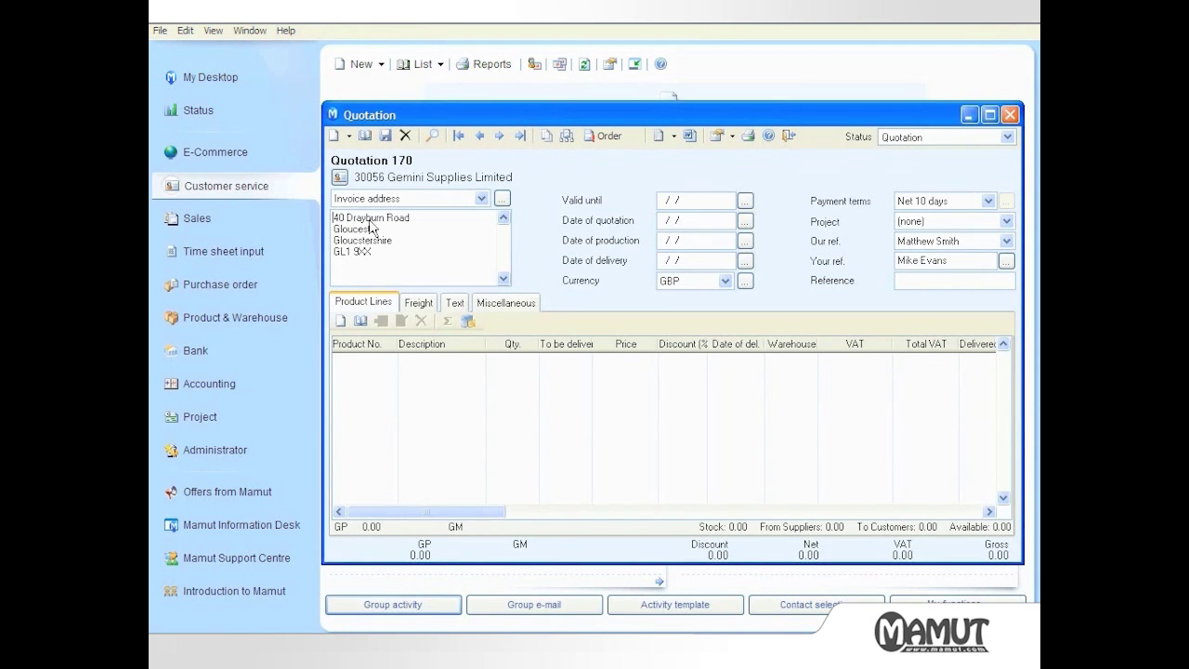
left_click(361, 320)
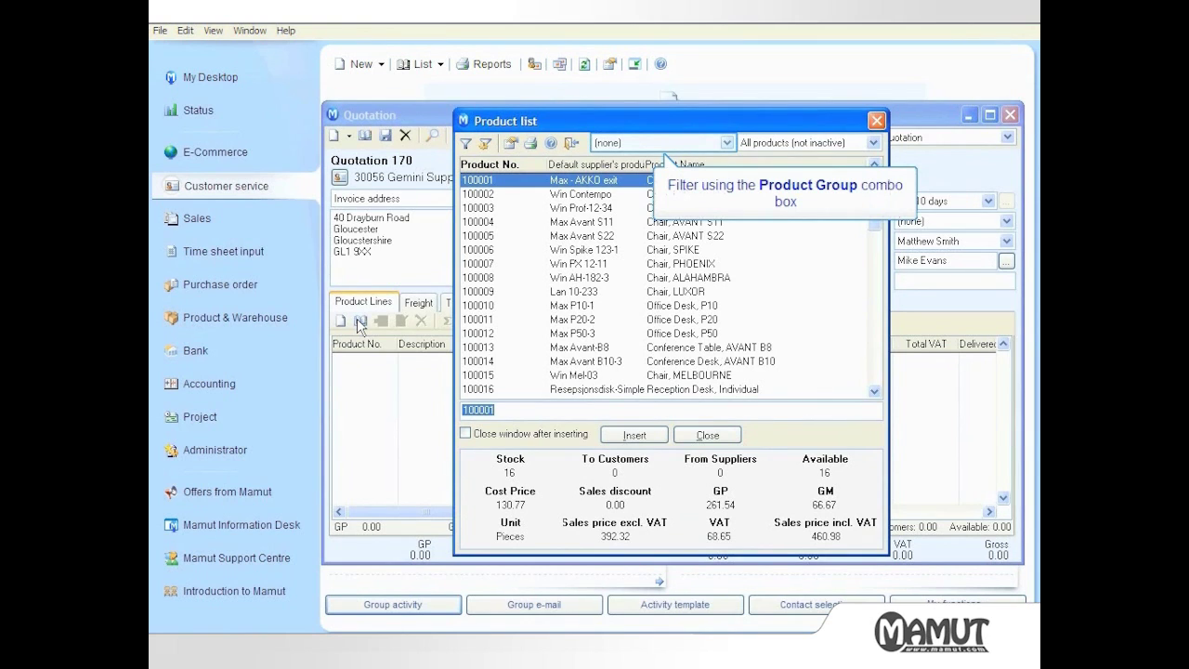
Filter the product list by group, trying Accessories and then Chairs, keeping all active products
left_click(653, 144)
left_click(656, 173)
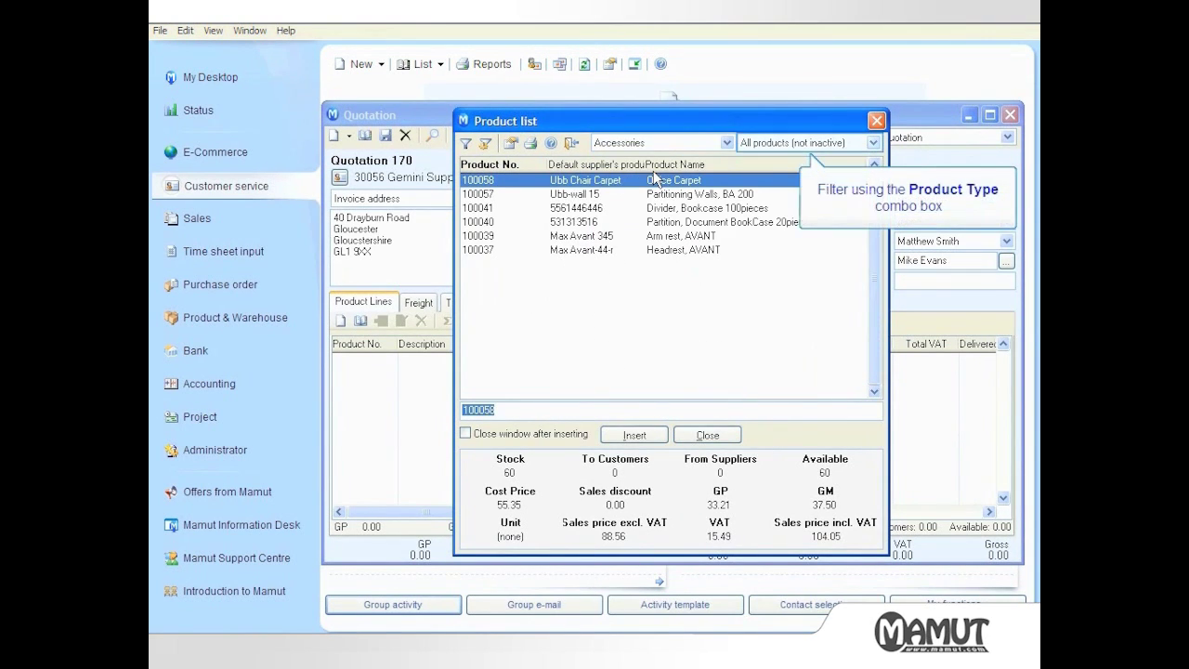
left_click(752, 144)
left_click(753, 144)
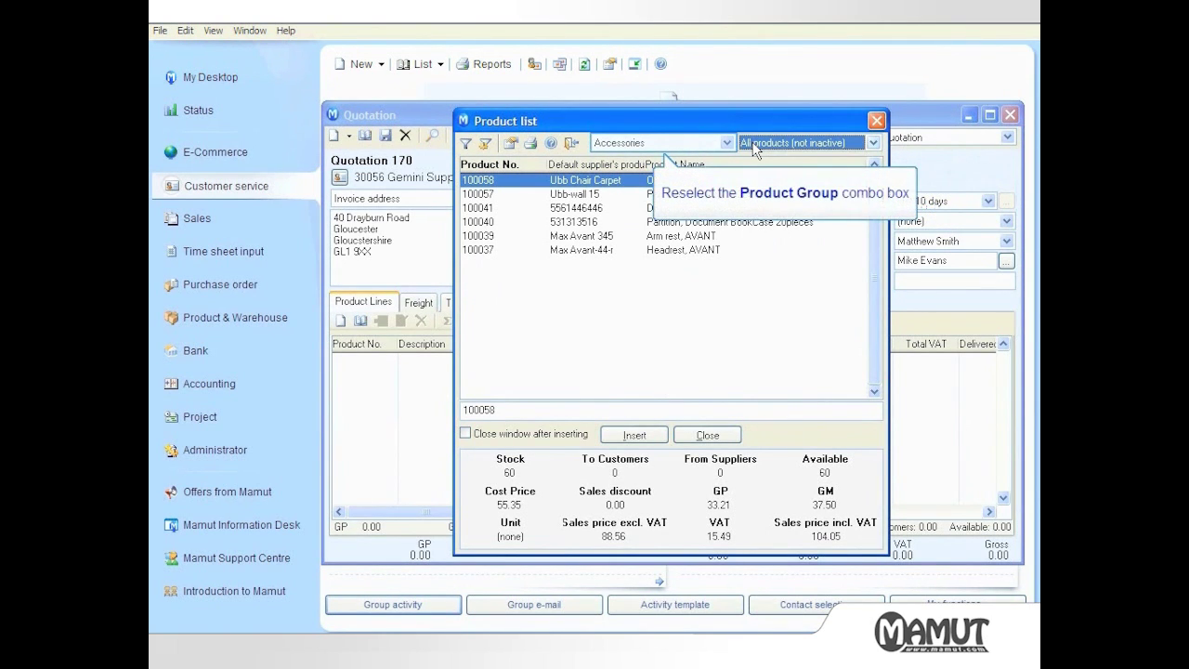
left_click(617, 144)
left_click(609, 184)
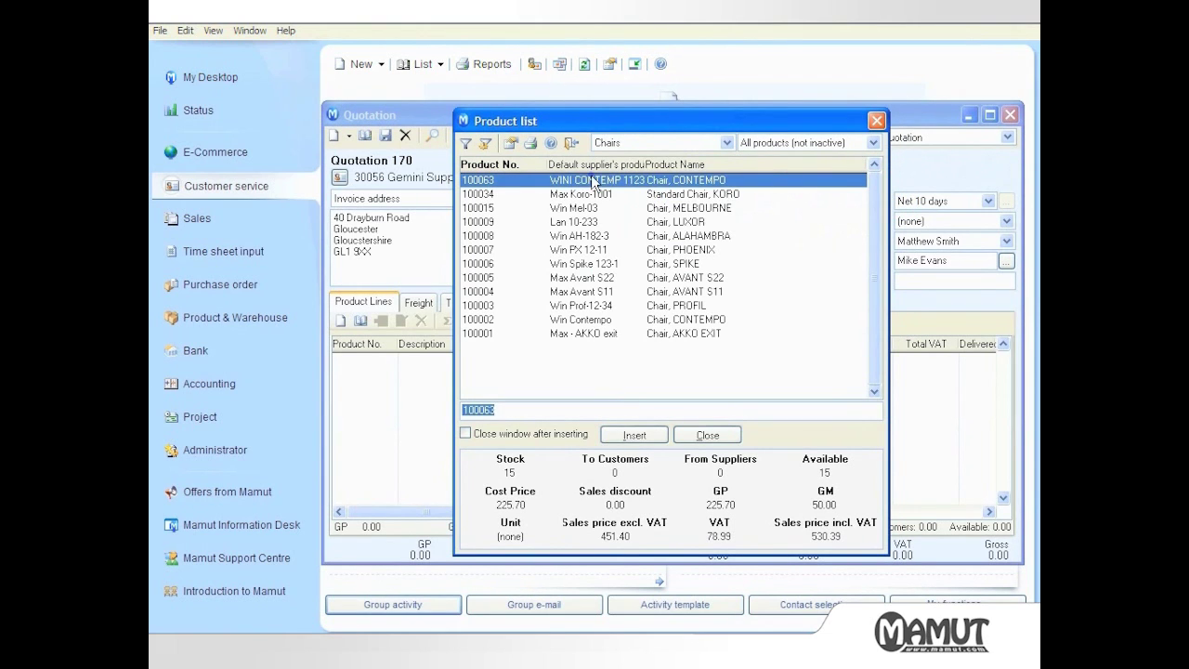
Add the AKKO PLEXI drawer and AKKO NEXI table from the Drawer and Tables groups
left_click(628, 144)
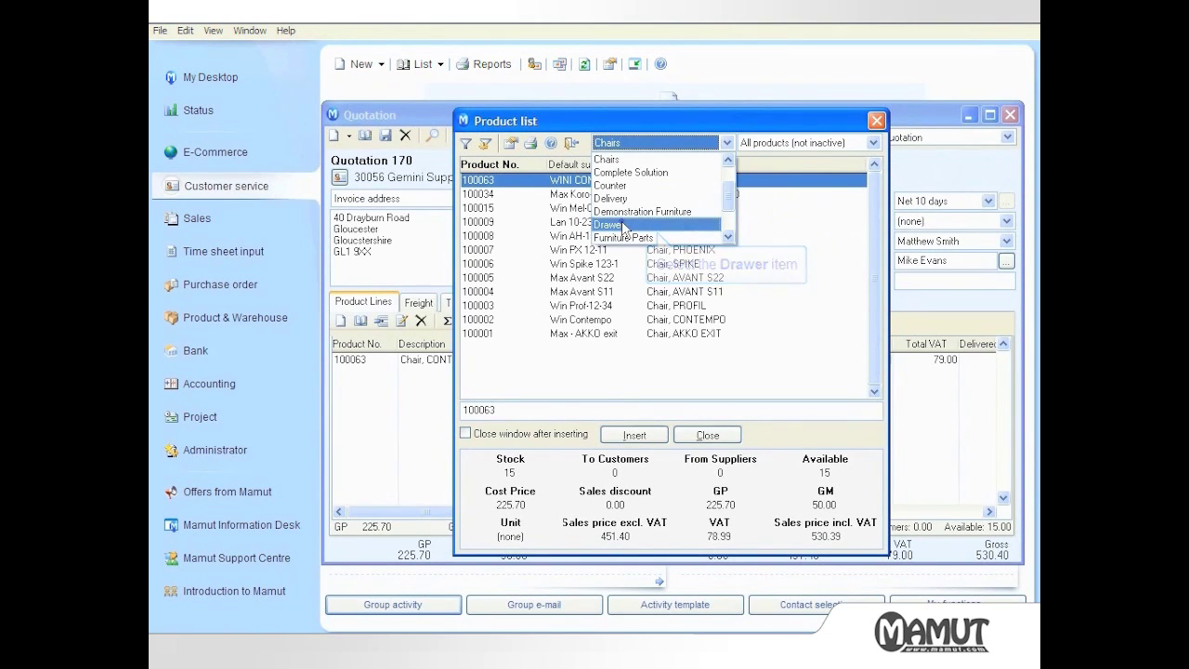
left_click(609, 224)
double_click(587, 180)
left_click(637, 144)
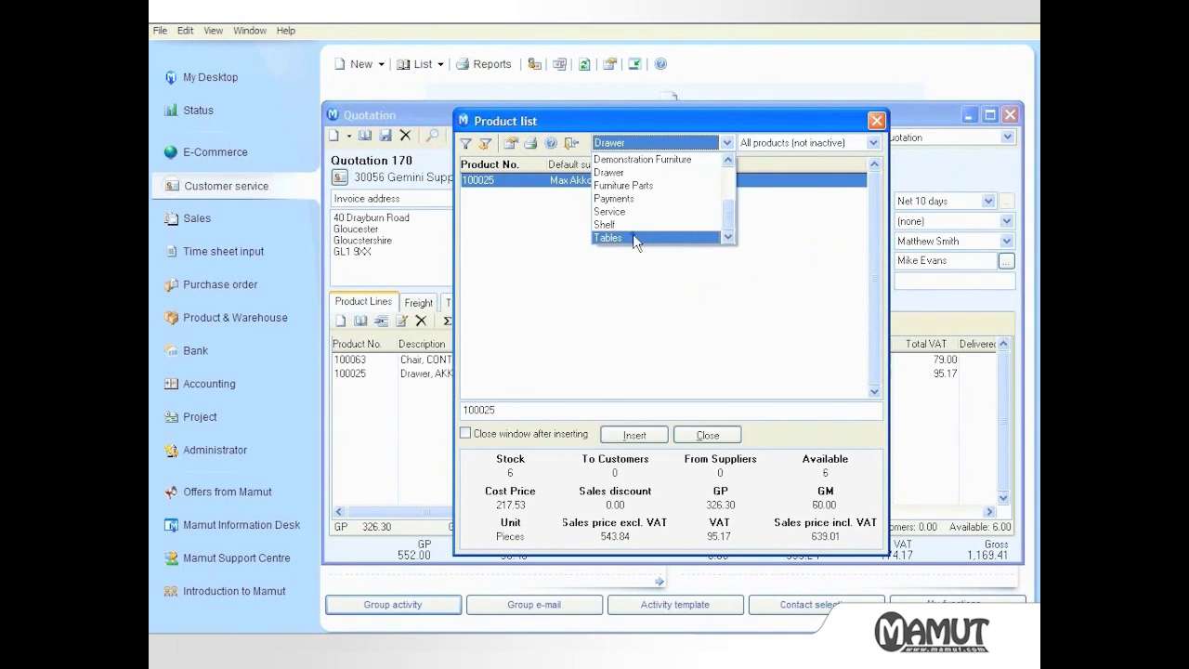
left_click(632, 237)
double_click(581, 182)
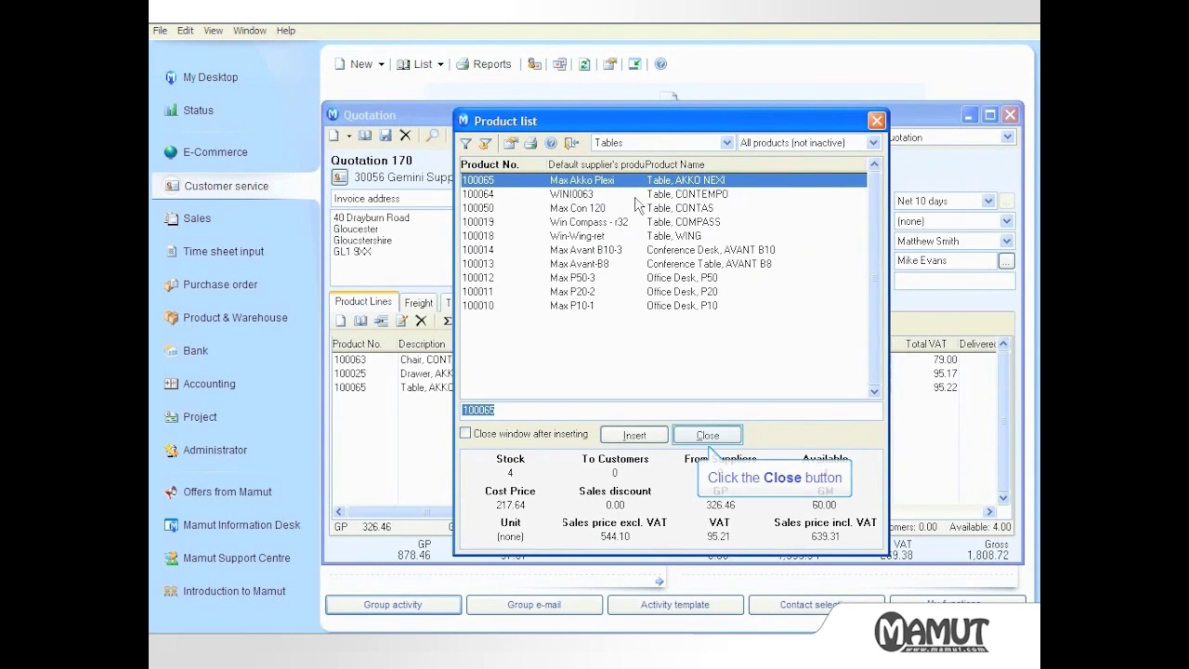
left_click(710, 438)
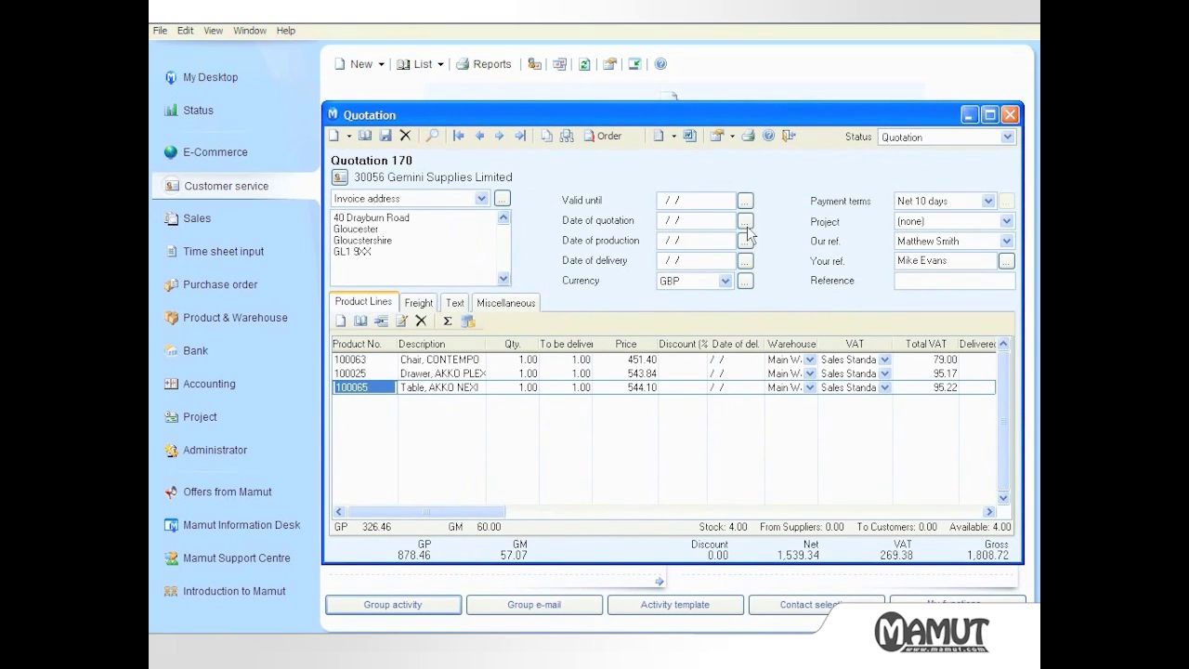
Output Quotation 170 with the plain Quotation form to e-mail, creating a message with Quotation.PDF
left_click(748, 136)
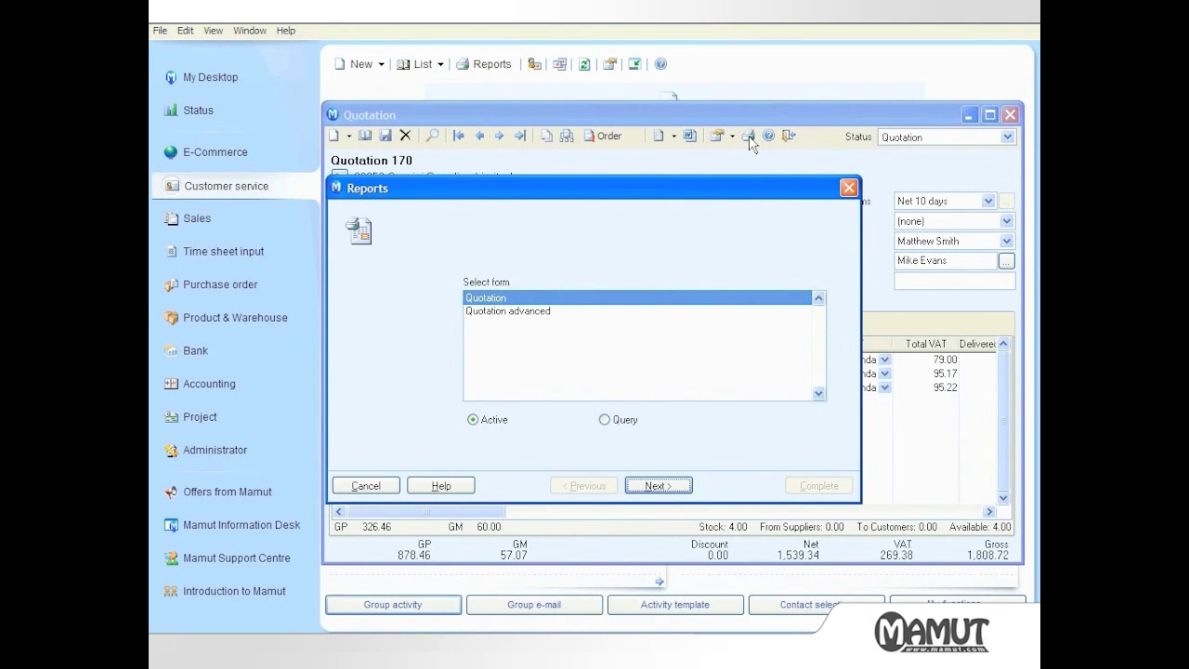
left_click(514, 302)
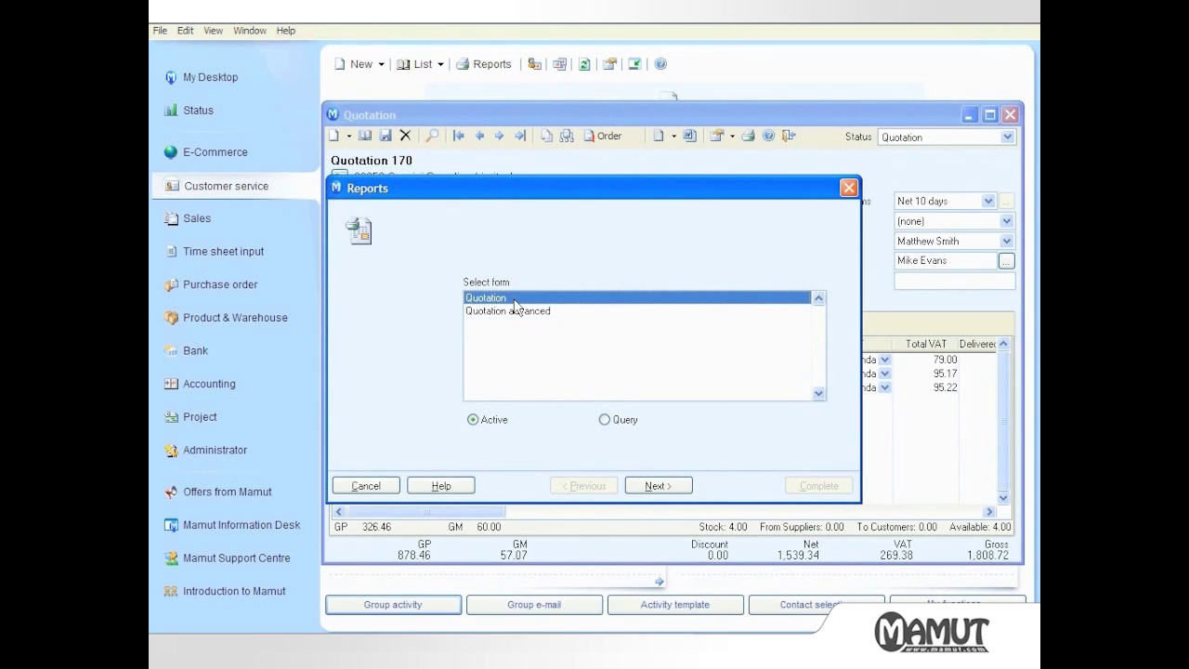
left_click(516, 312)
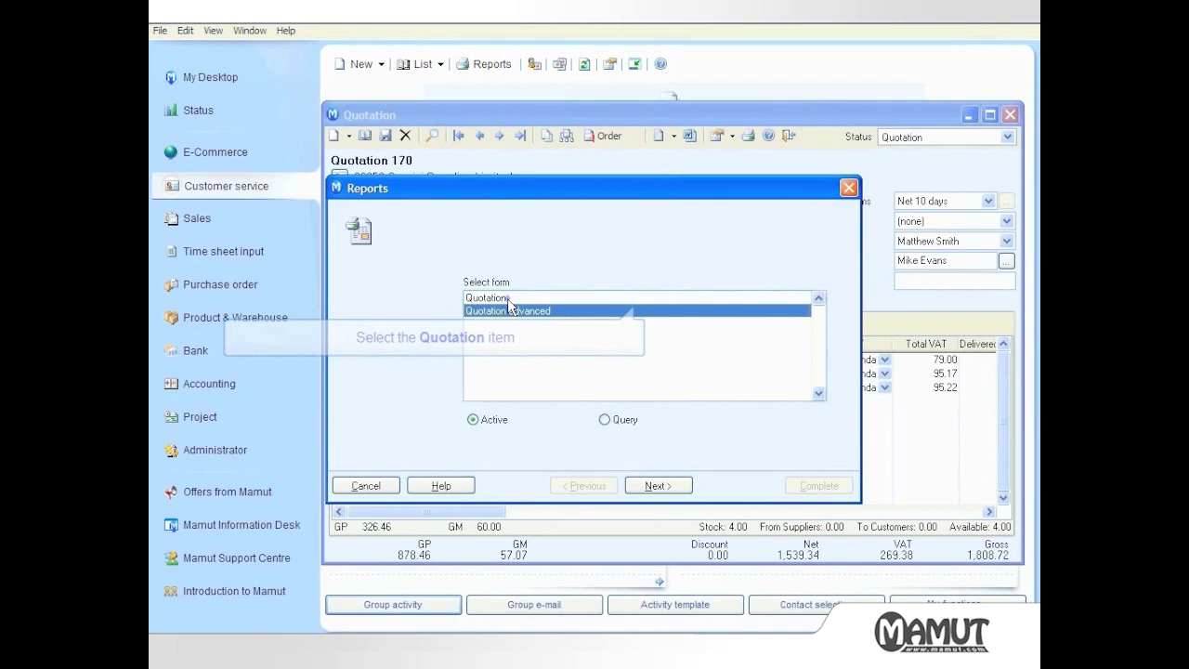
left_click(509, 298)
left_click(655, 485)
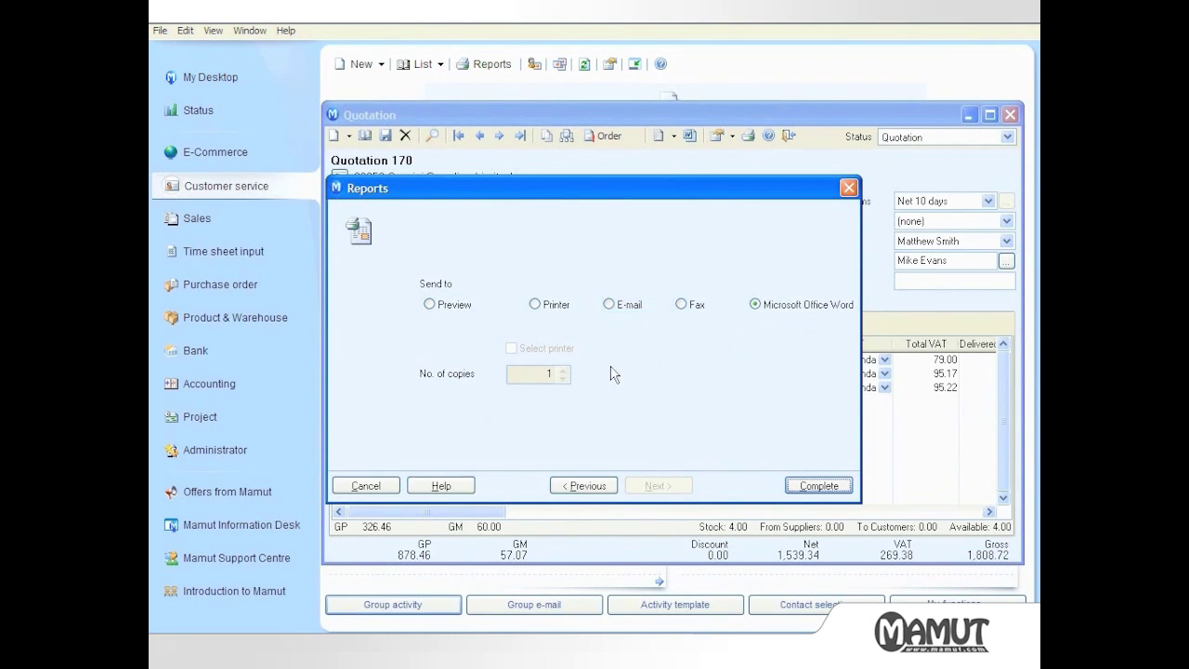
left_click(610, 306)
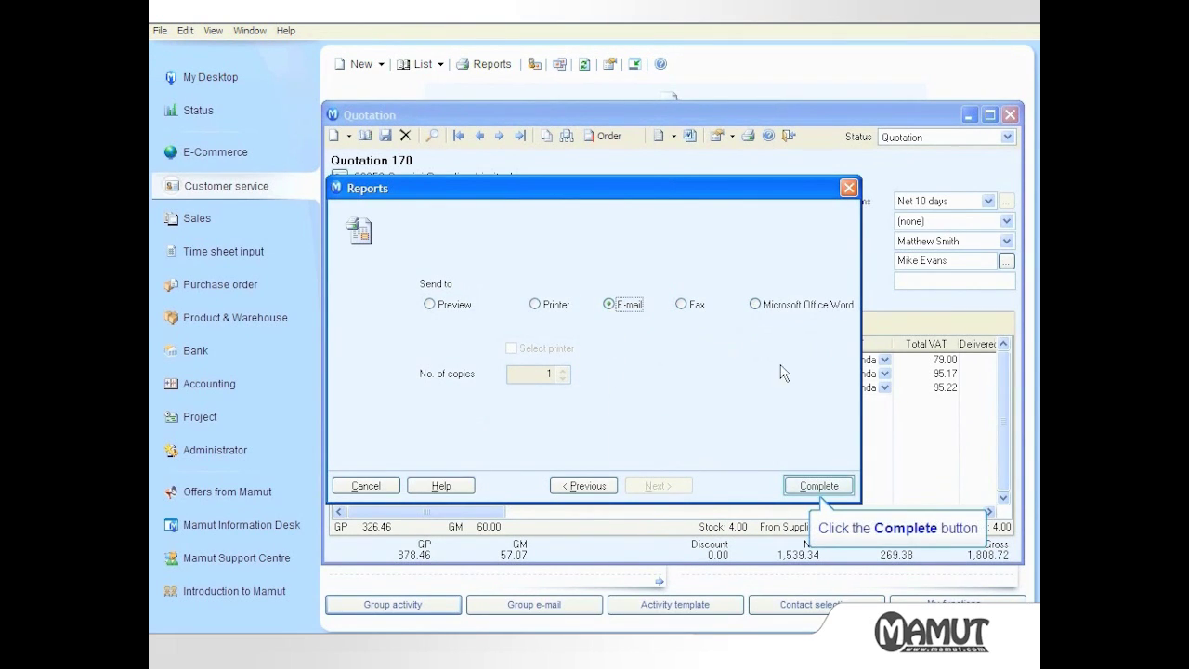
left_click(818, 487)
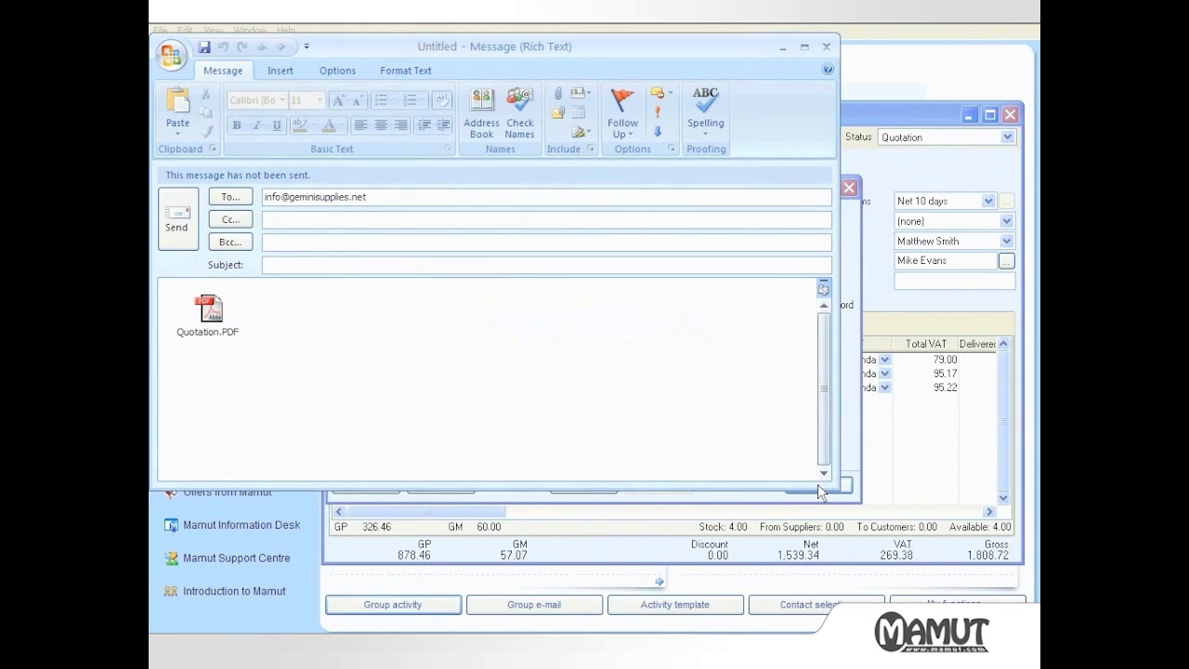
Give the e-mail subject 'Quotation Details As Requested', add the Office Furniture signature, and send it
key("shift+Tab")
type("Quotation Details")
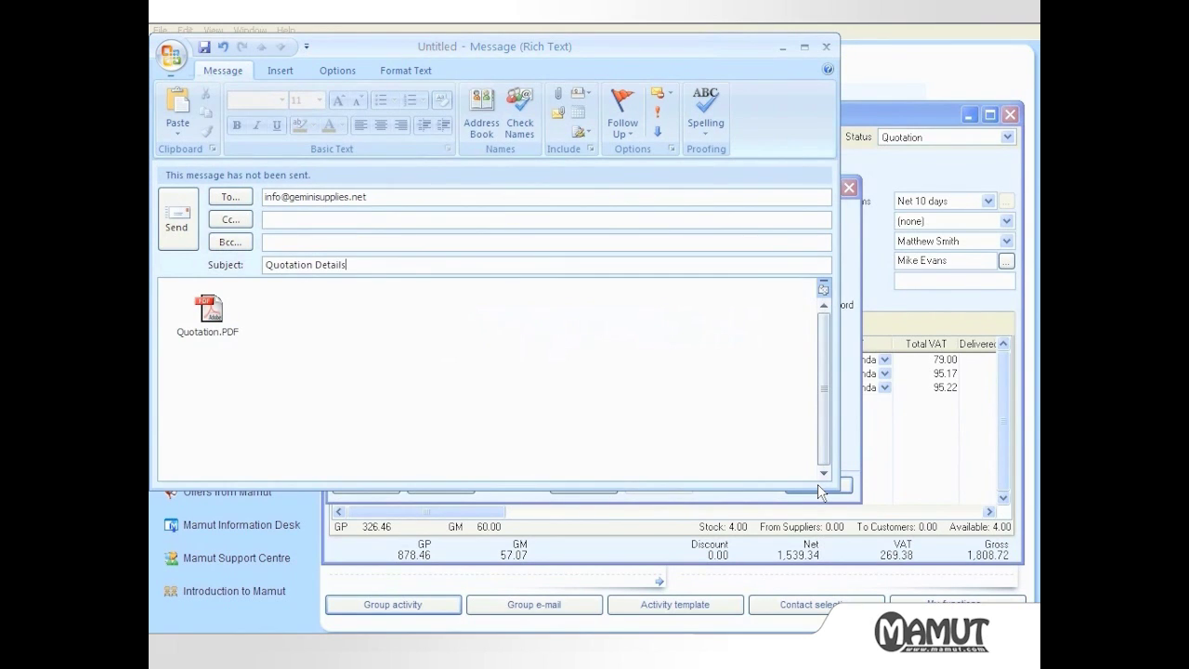
type(" As Requested")
left_click(345, 353)
left_click(280, 71)
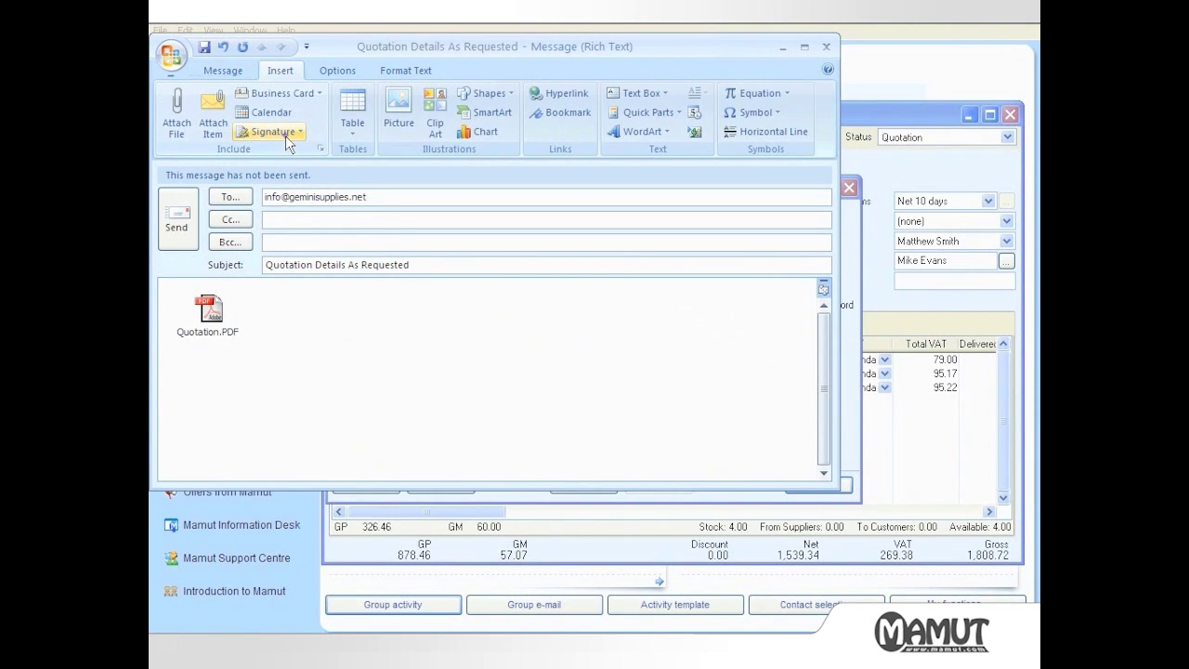
left_click(272, 131)
left_click(297, 191)
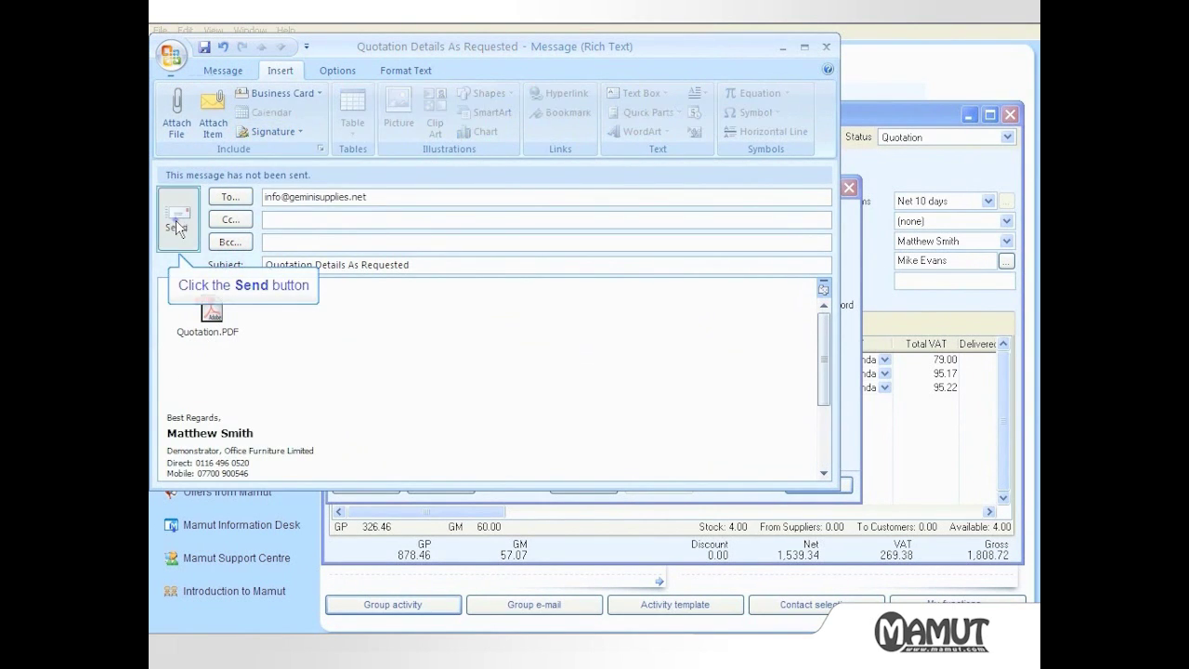
left_click(176, 226)
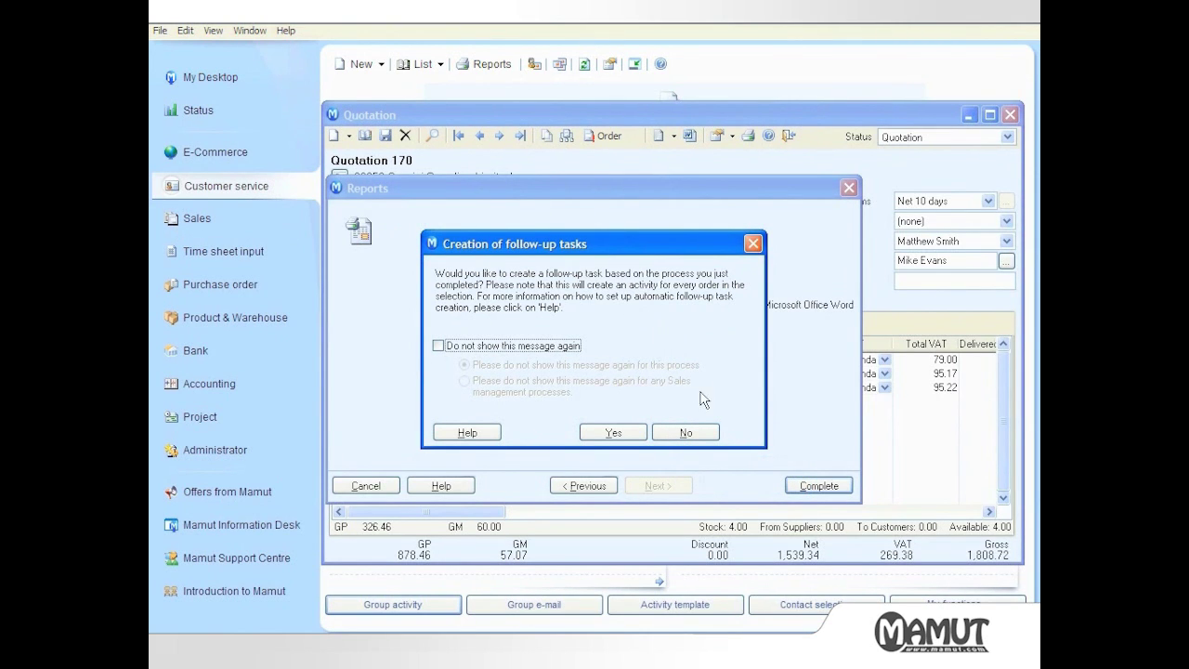
Decline follow-up tasks and open Gemini Supplies Limited's record listing Quotation 170
left_click(698, 433)
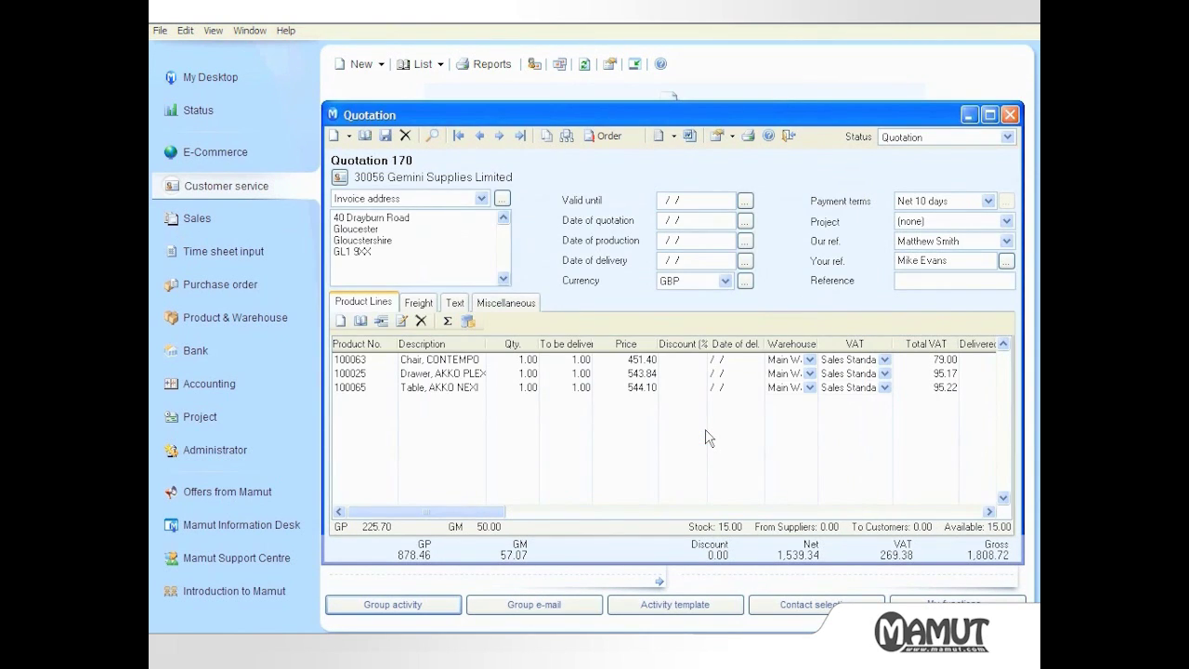
left_click(789, 135)
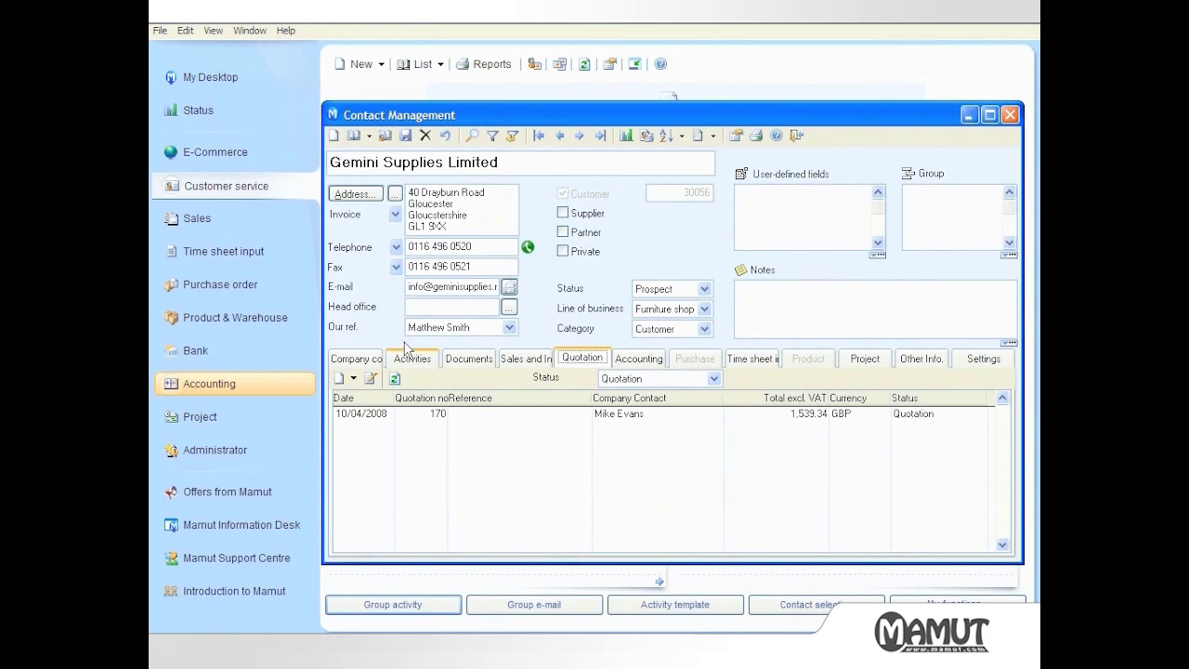
Open the 'Quotation Details As Requested' e-mail activity and view its attached Quotation_233_1.PDF
left_click(404, 354)
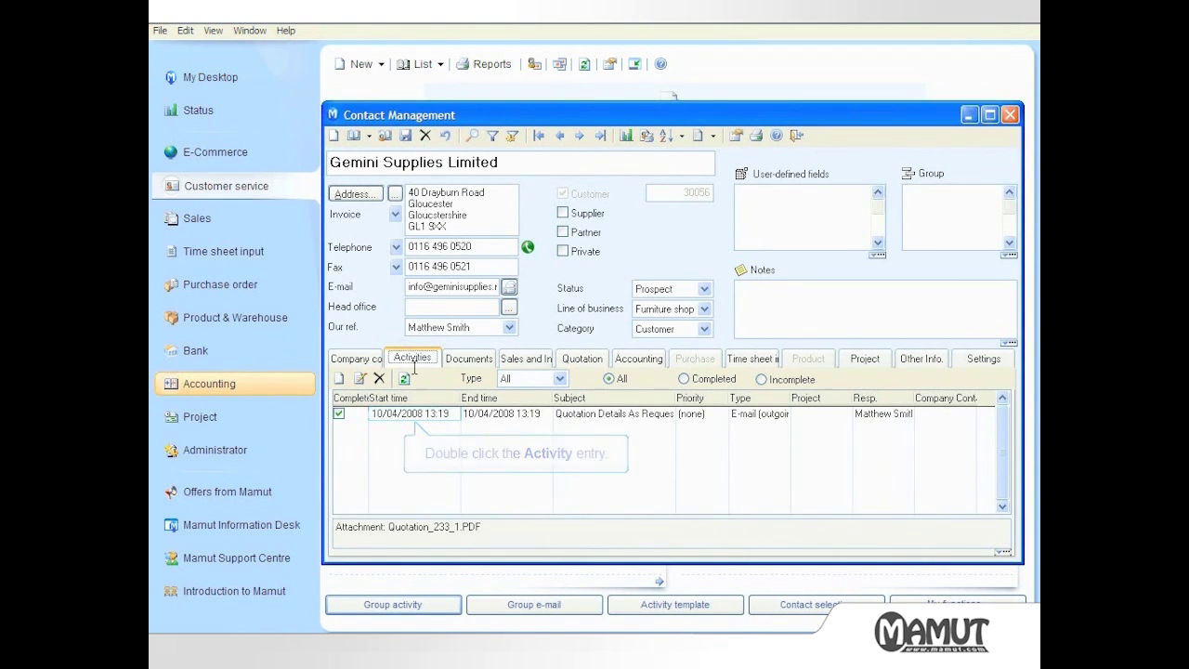
double_click(419, 420)
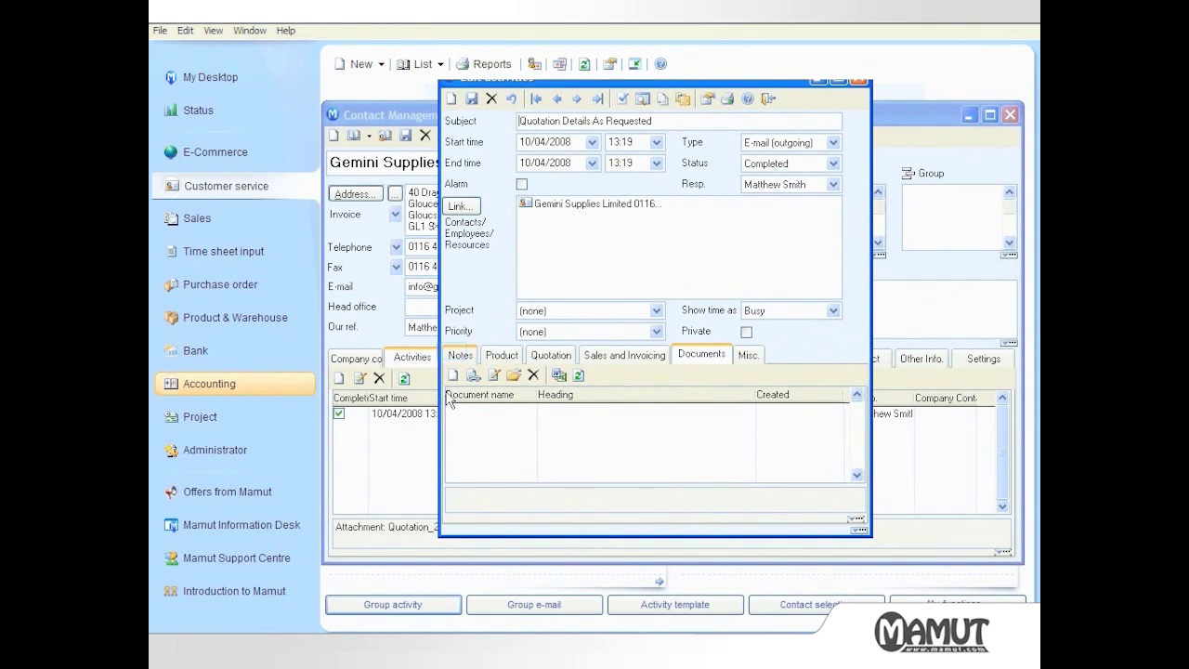
left_click(455, 358)
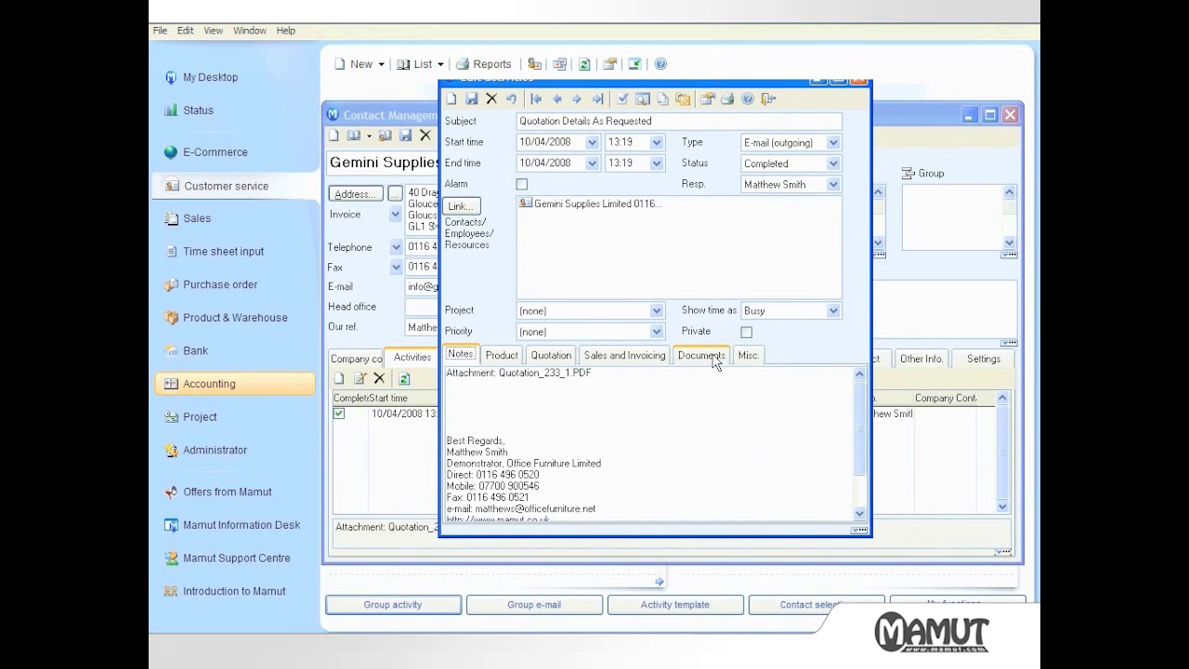
left_click(716, 354)
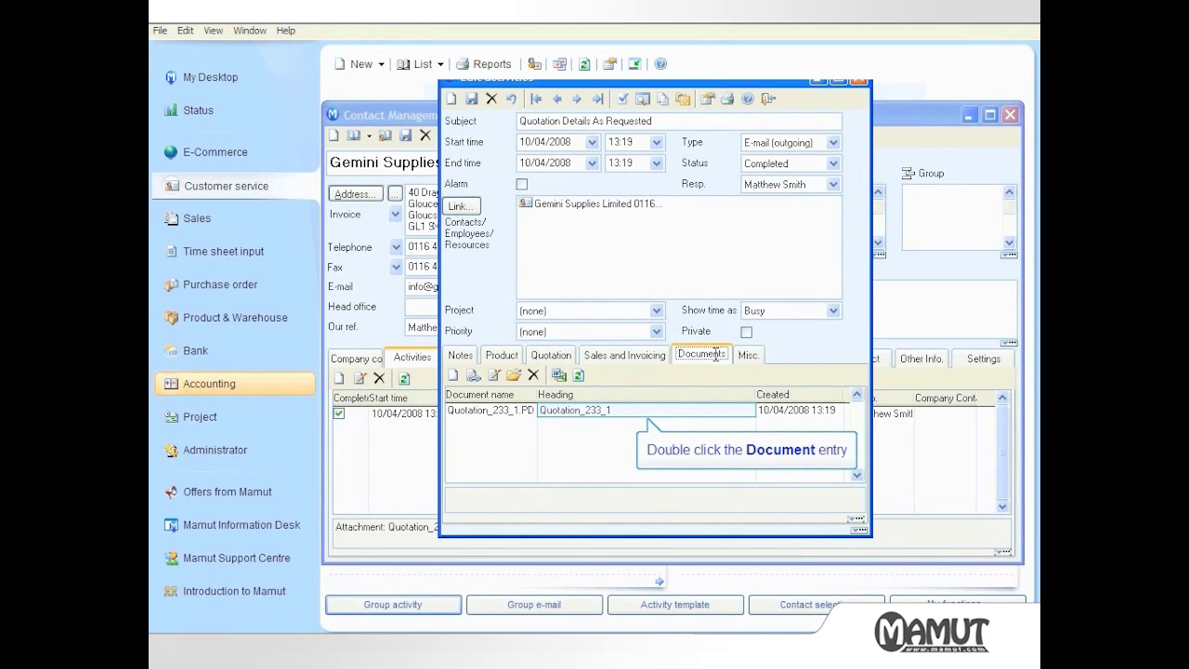
Open Quotation_233_1.PDF in Adobe Reader to view Quotation 170
double_click(609, 410)
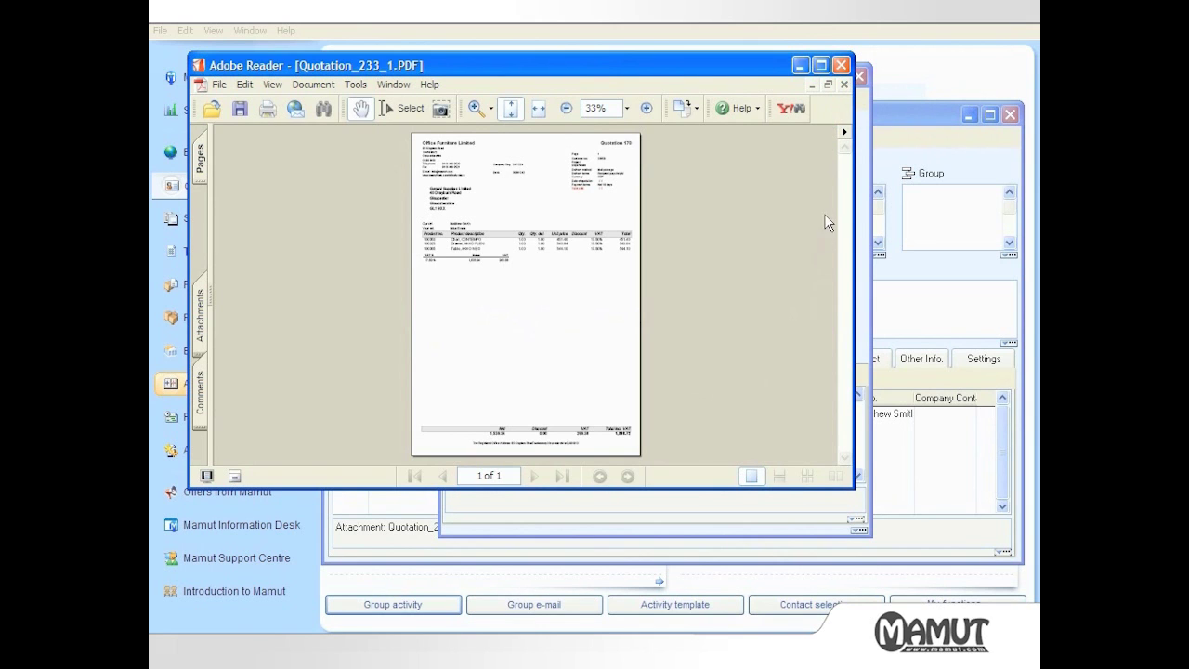
Close the PDF and activity, then reopen Quotation 170 from the customer's Quotation tab
left_click(841, 65)
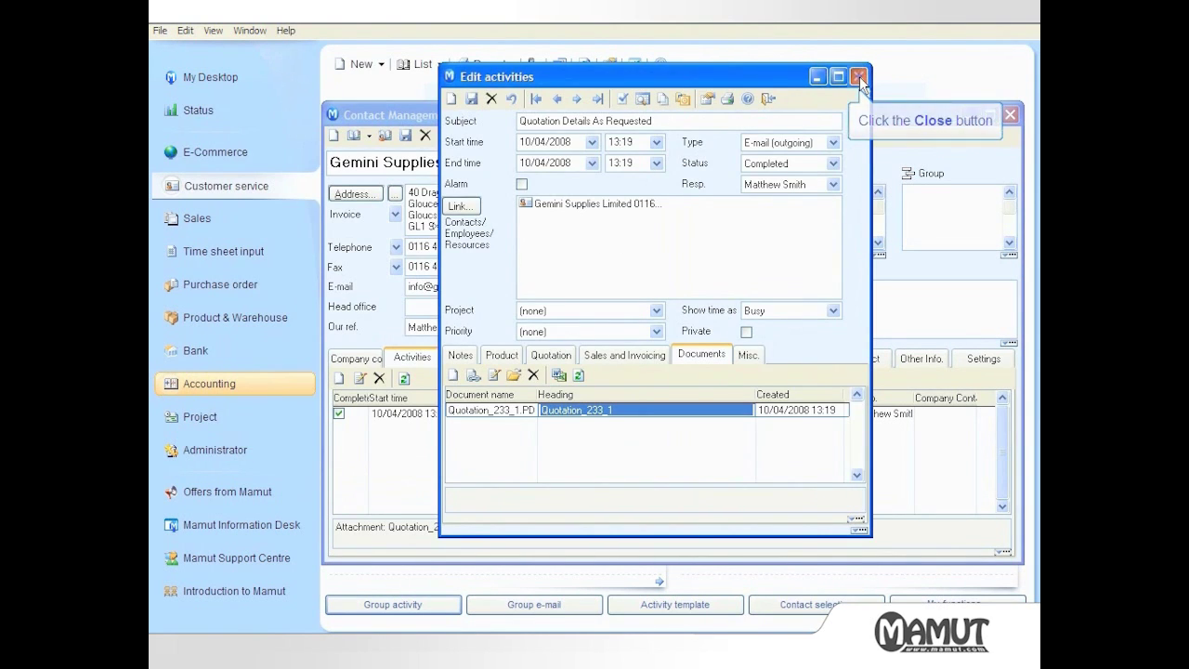
left_click(858, 75)
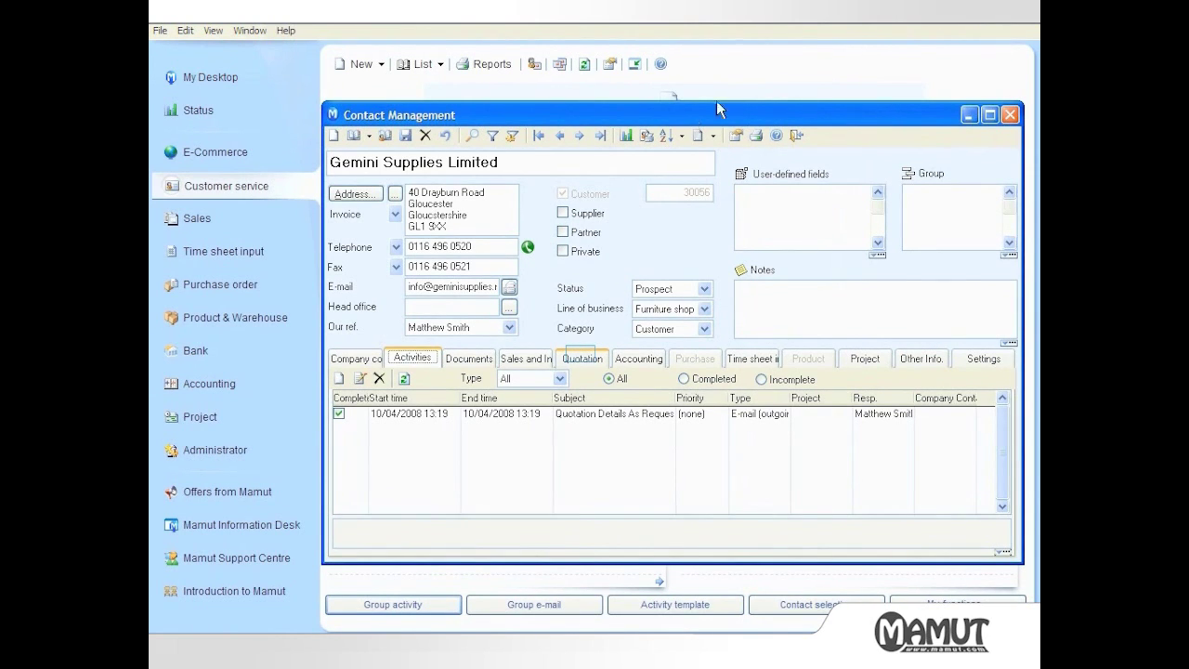
left_click(582, 359)
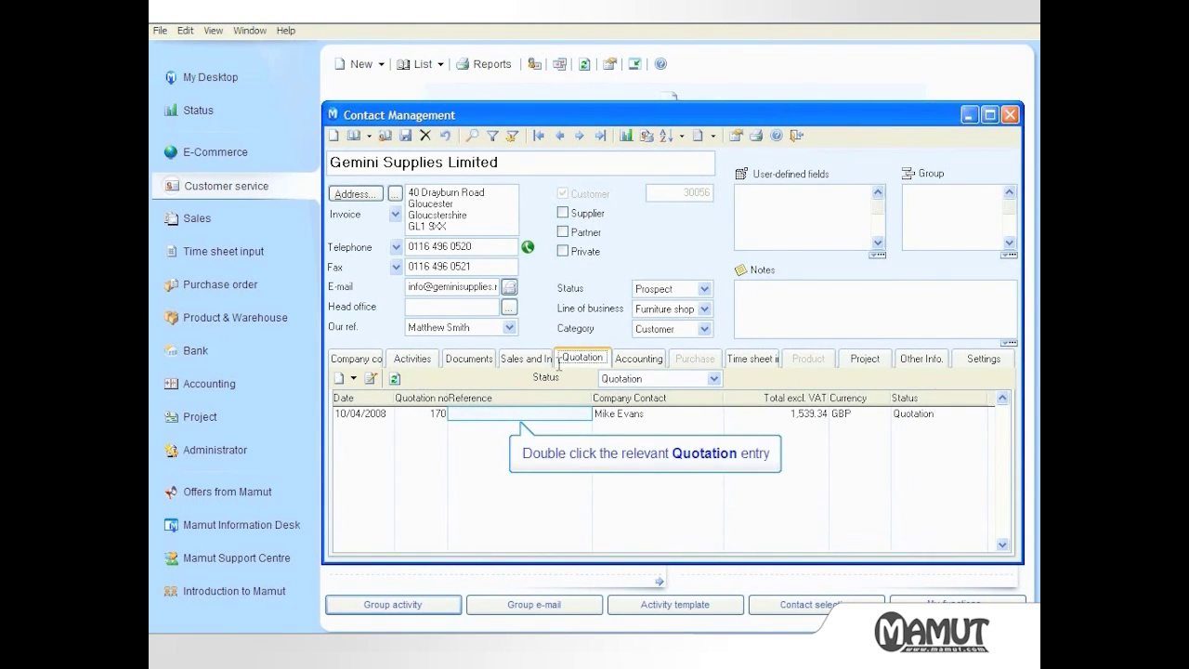
double_click(552, 415)
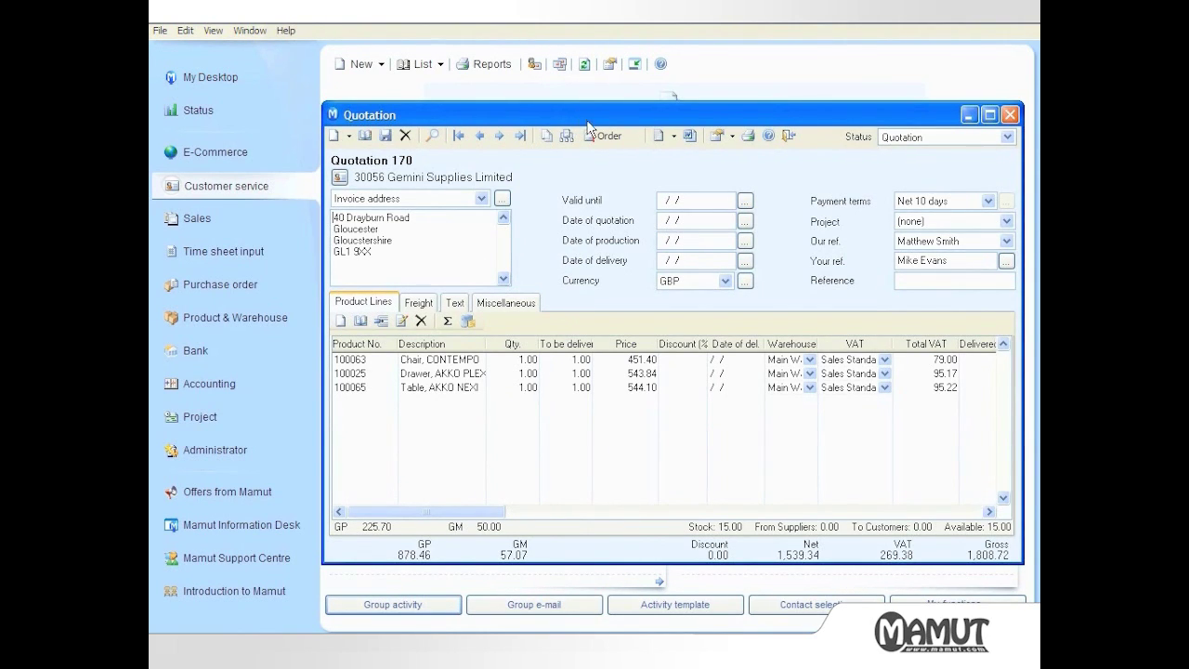
Run the Order wizard through to Complete to turn Quotation 170 into an order
left_click(600, 139)
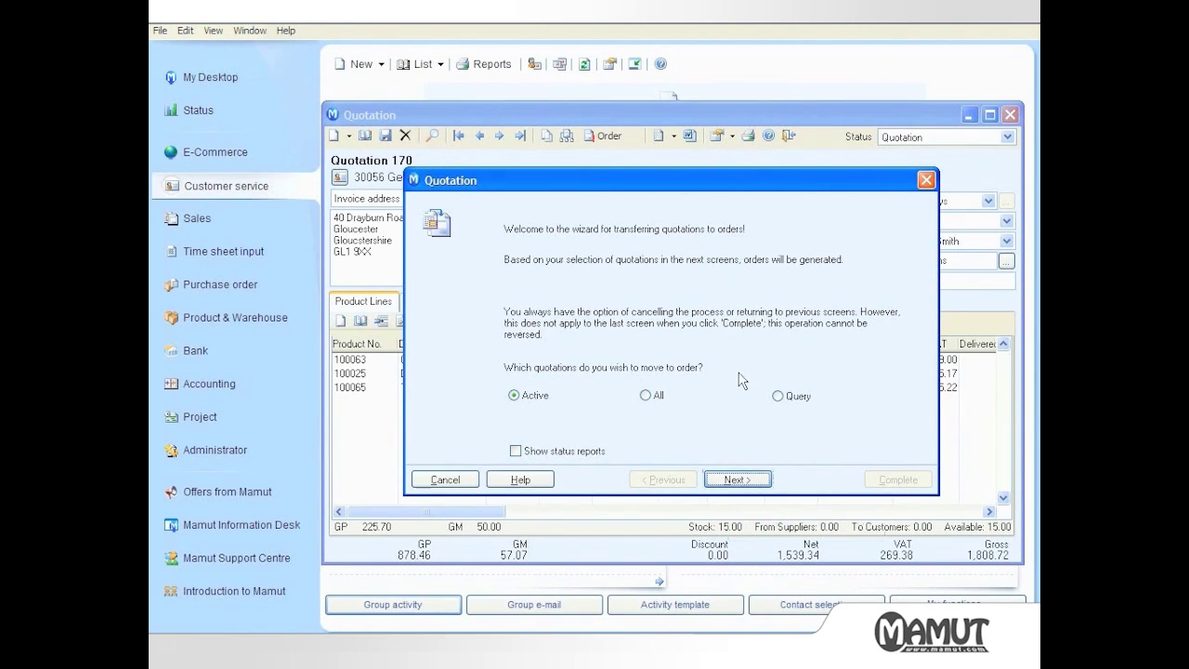
left_click(737, 480)
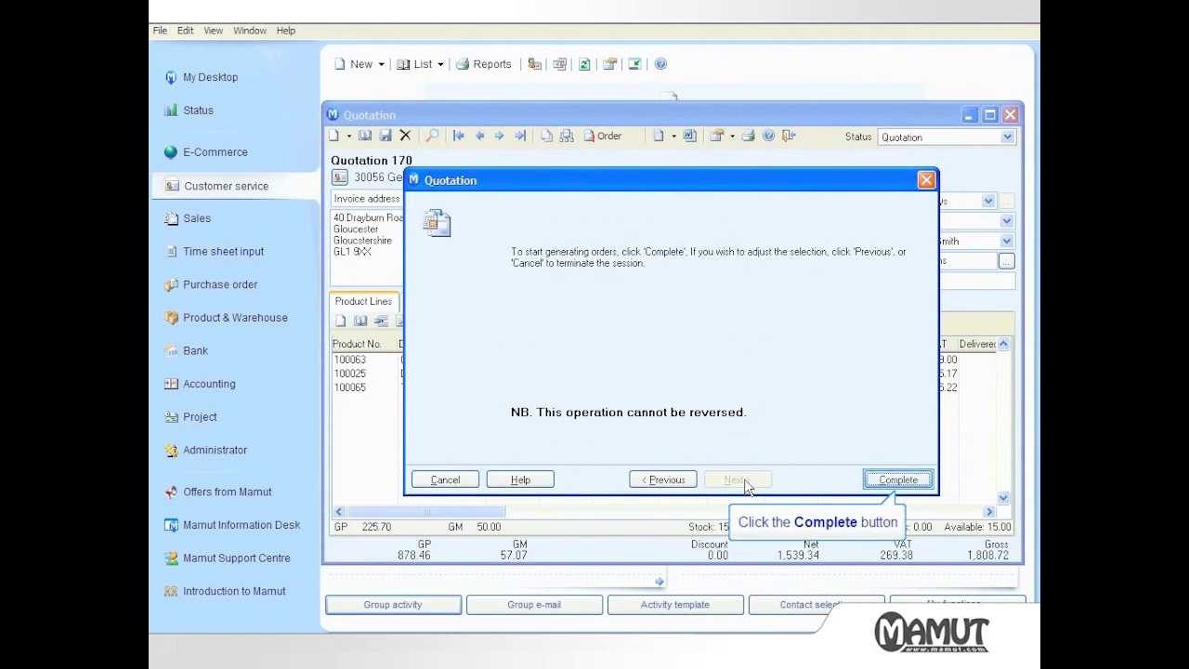
left_click(893, 482)
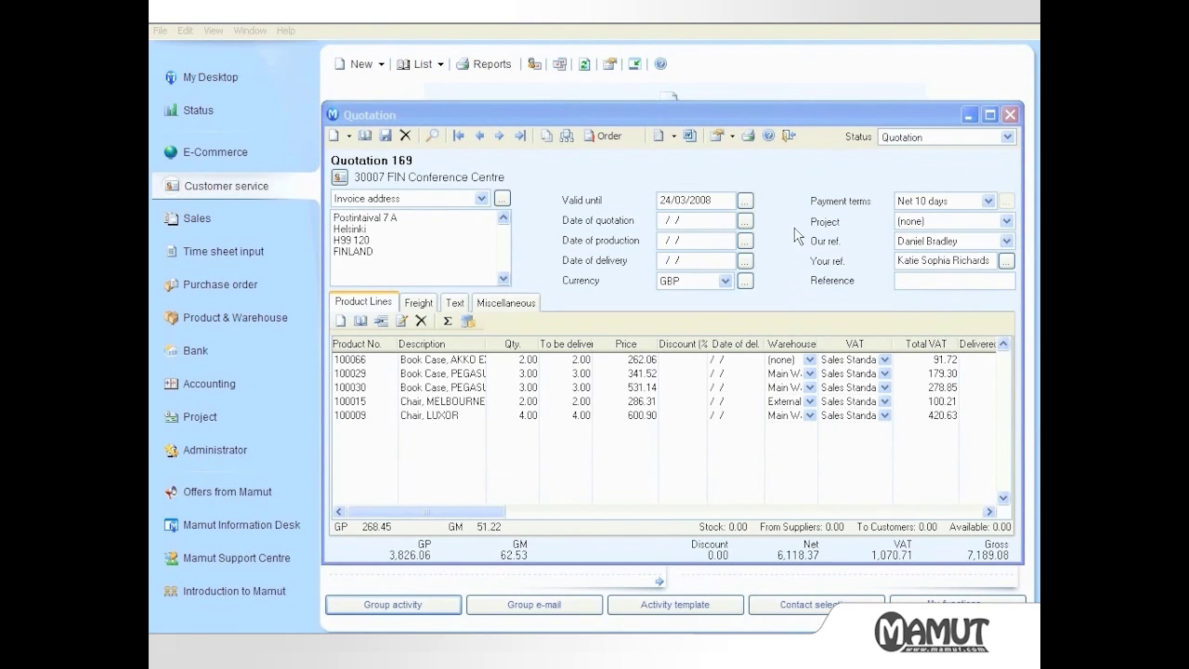
Close the Quotation window to see unprocessed Order 156 at 1,539.34 GBP
left_click(790, 137)
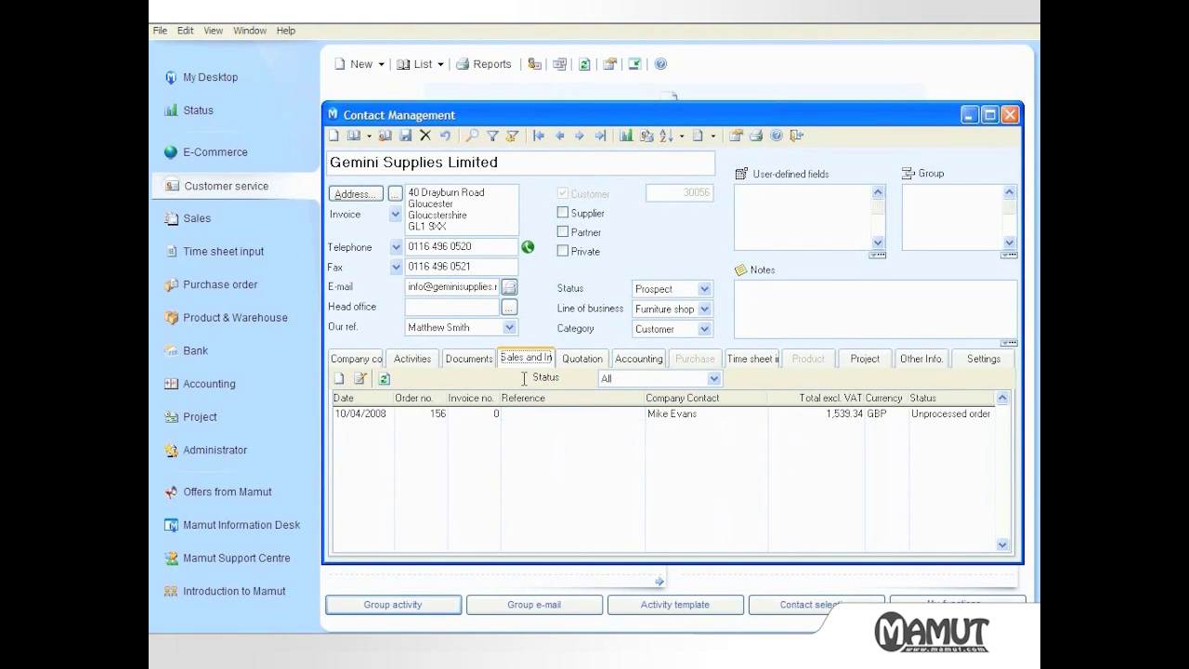
Print the Picking list for order 156 to the printer and approve it
double_click(524, 413)
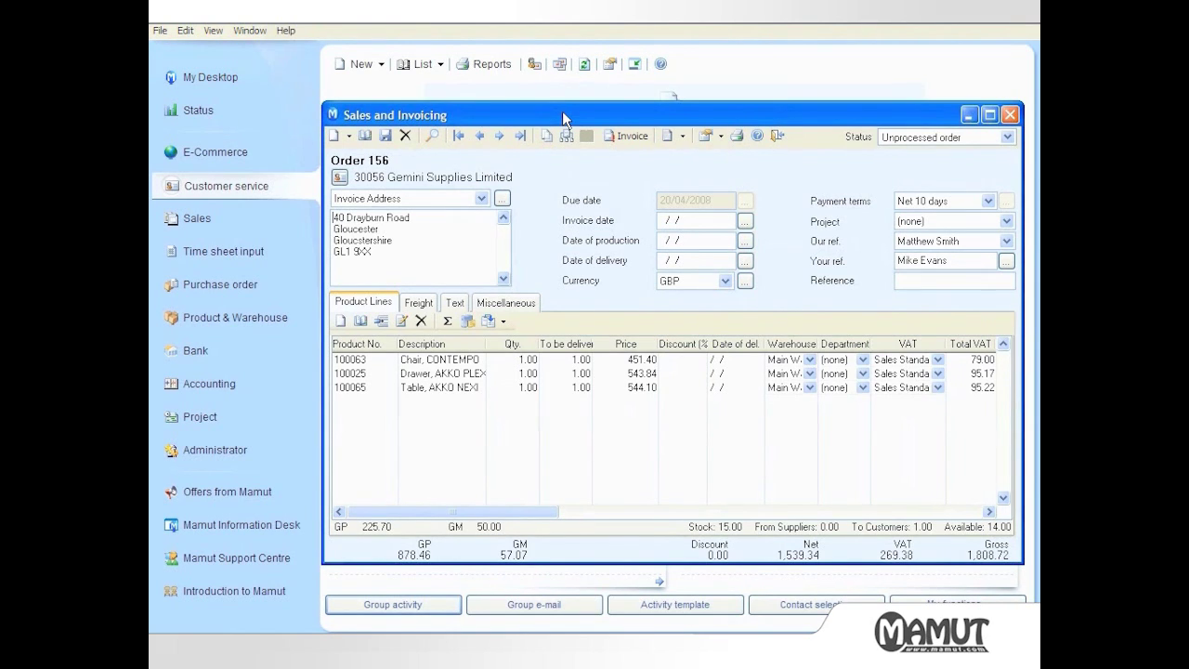
left_click(736, 136)
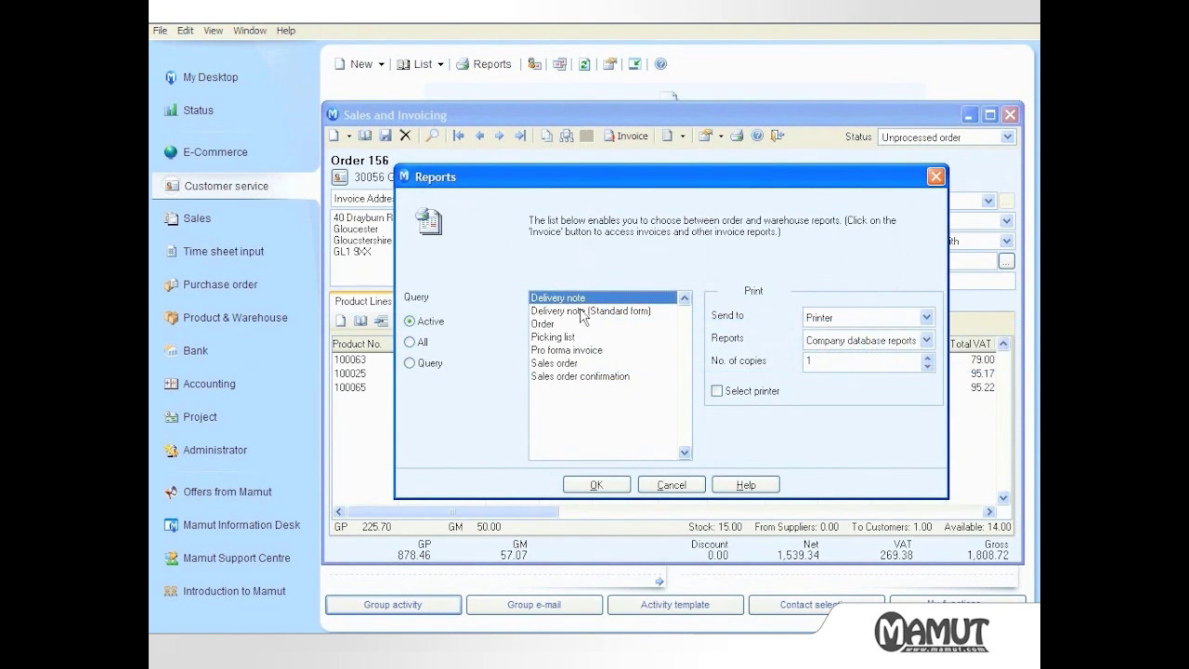
left_click(582, 338)
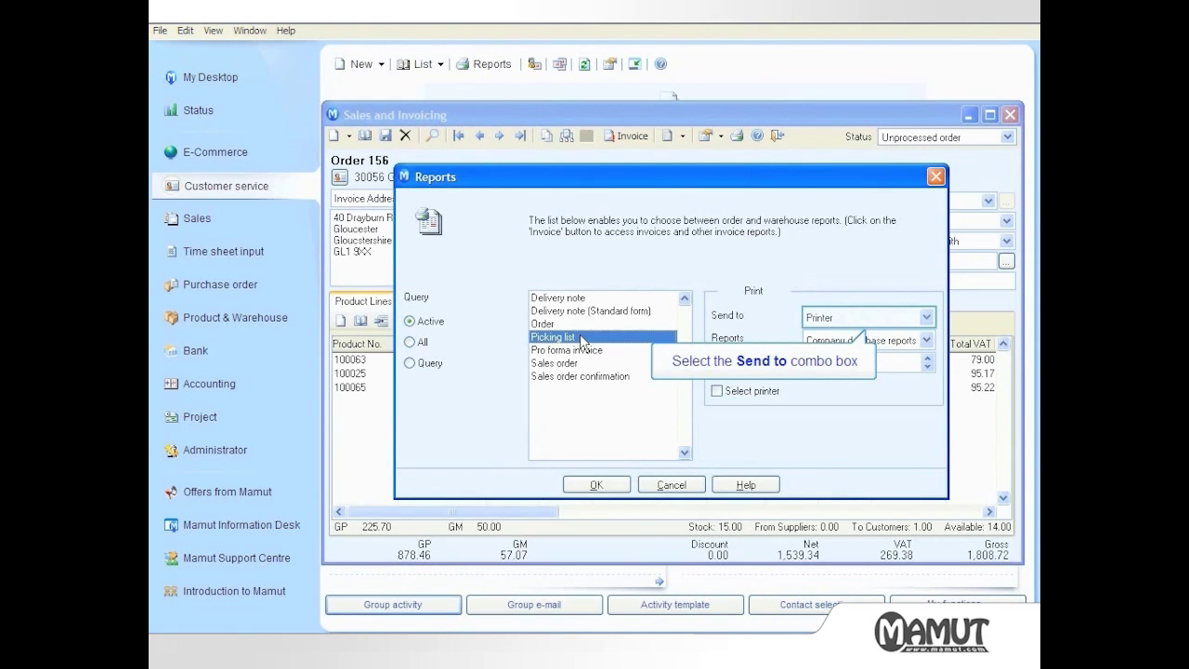
left_click(824, 320)
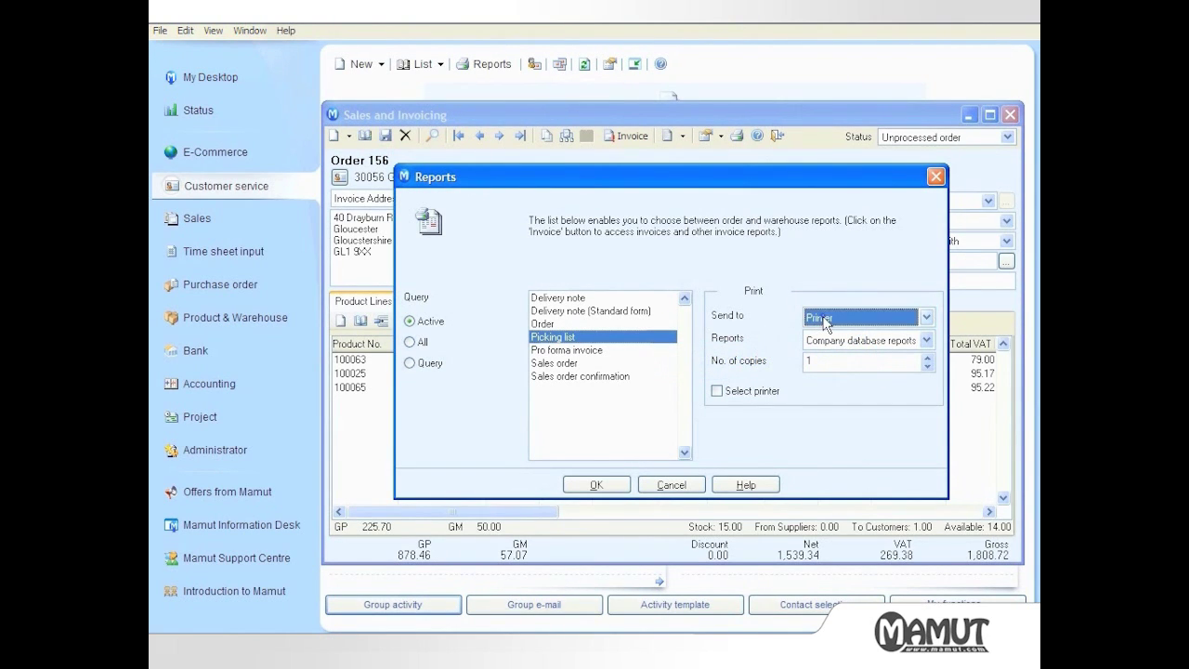
left_click(597, 486)
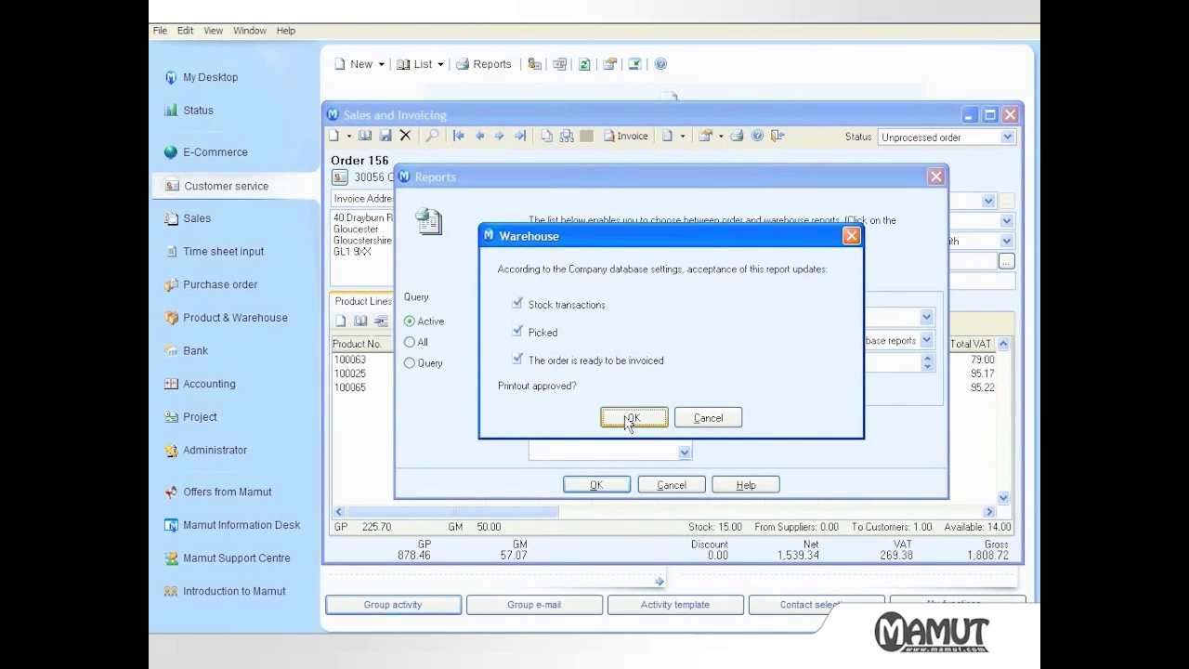
left_click(631, 418)
left_click(670, 484)
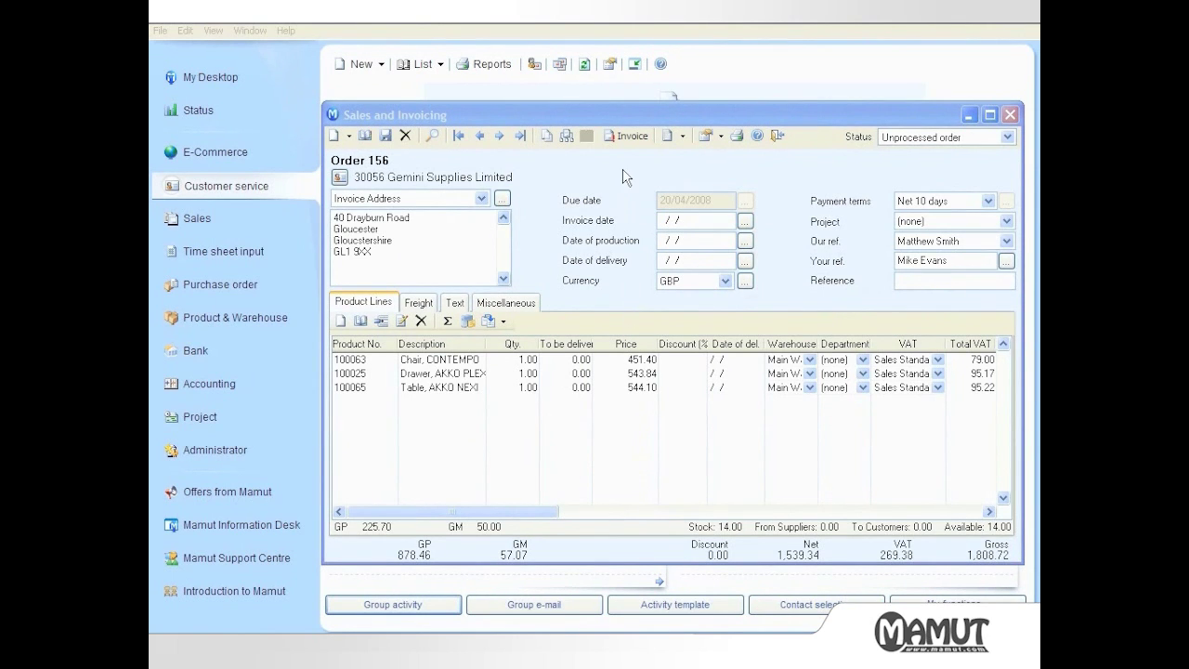
Invoice order 156 using Invoice (Standard form) sent by e-mail, without a test print
left_click(626, 136)
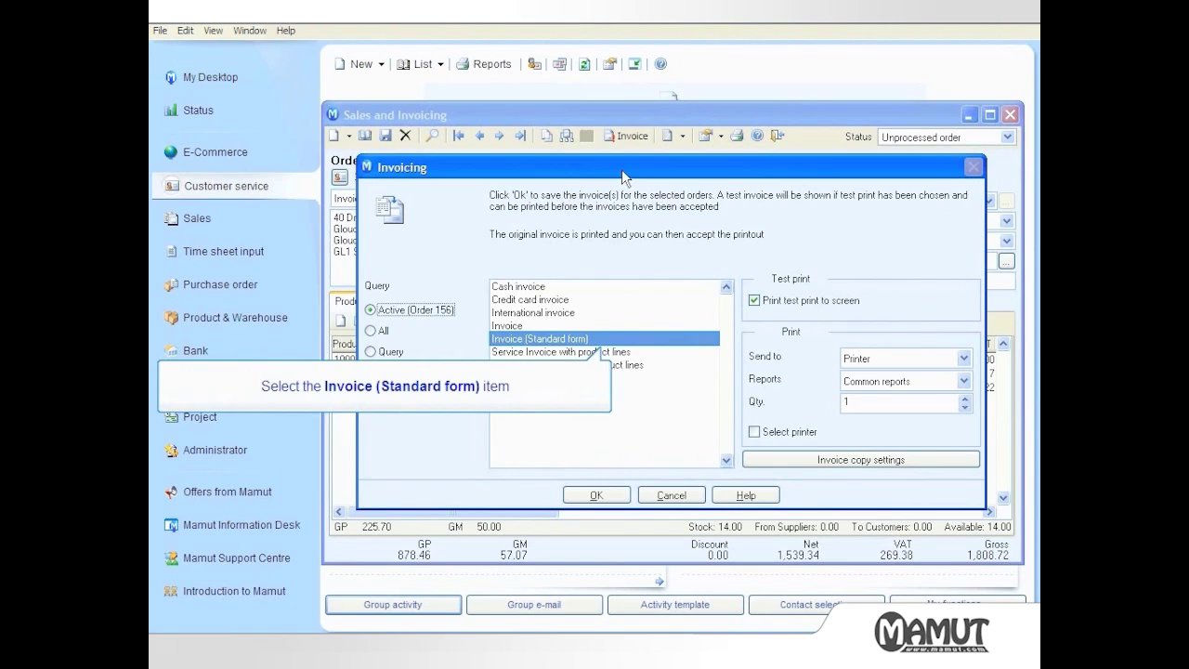
left_click(604, 340)
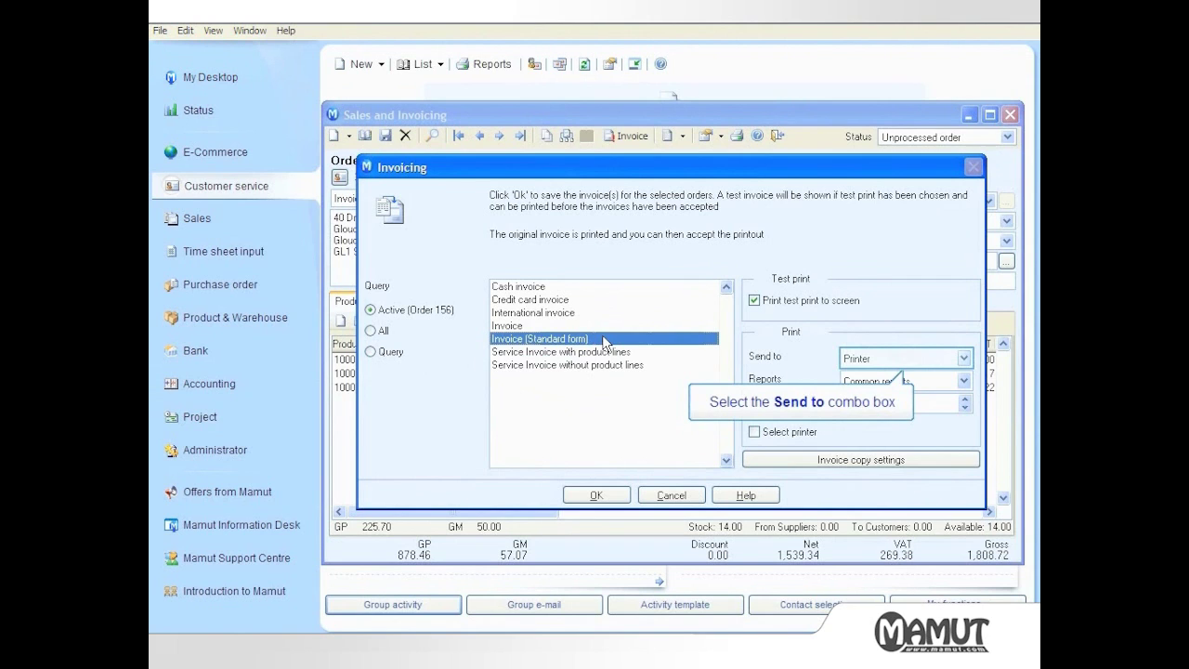
left_click(887, 364)
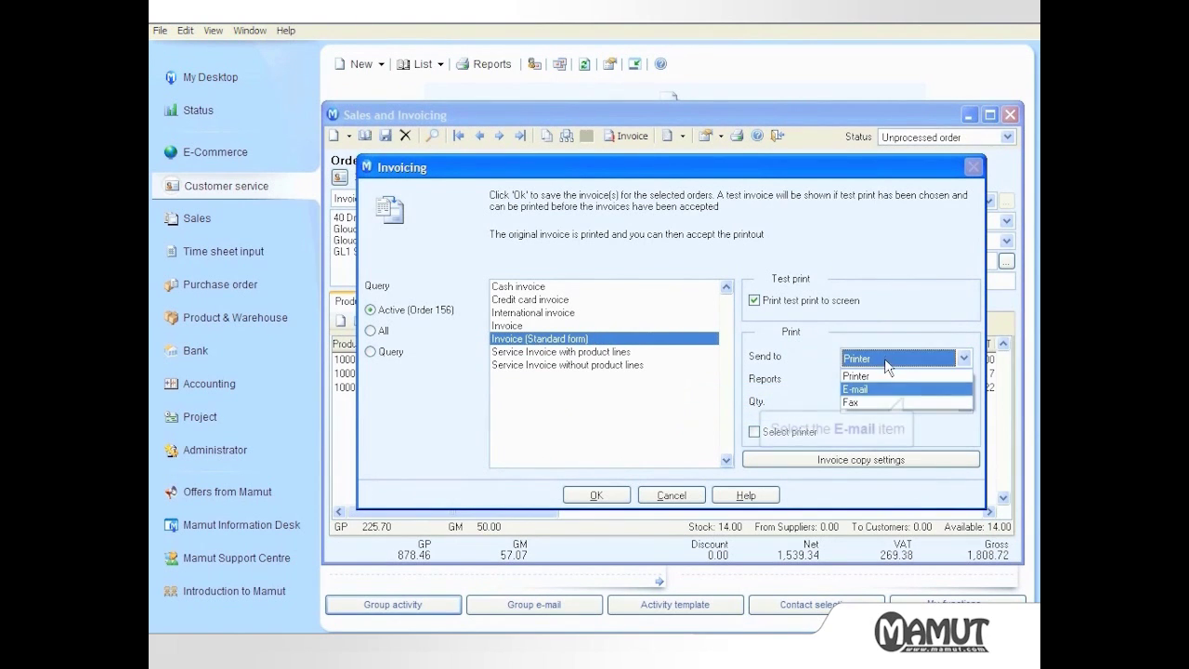
left_click(883, 386)
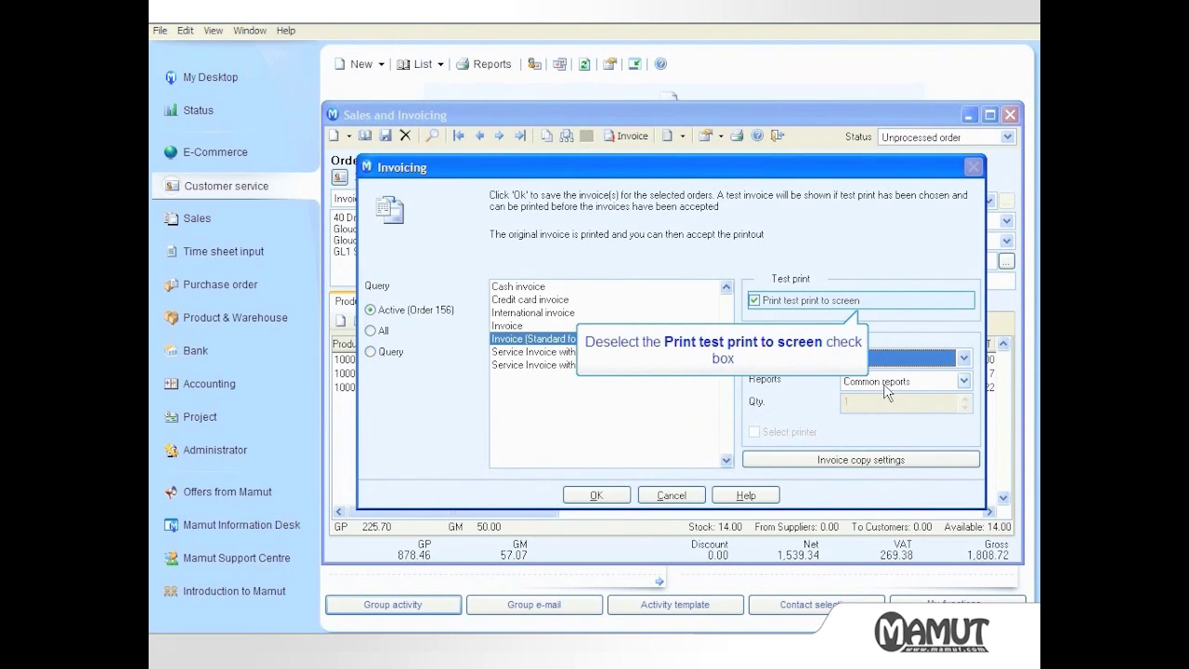
left_click(754, 300)
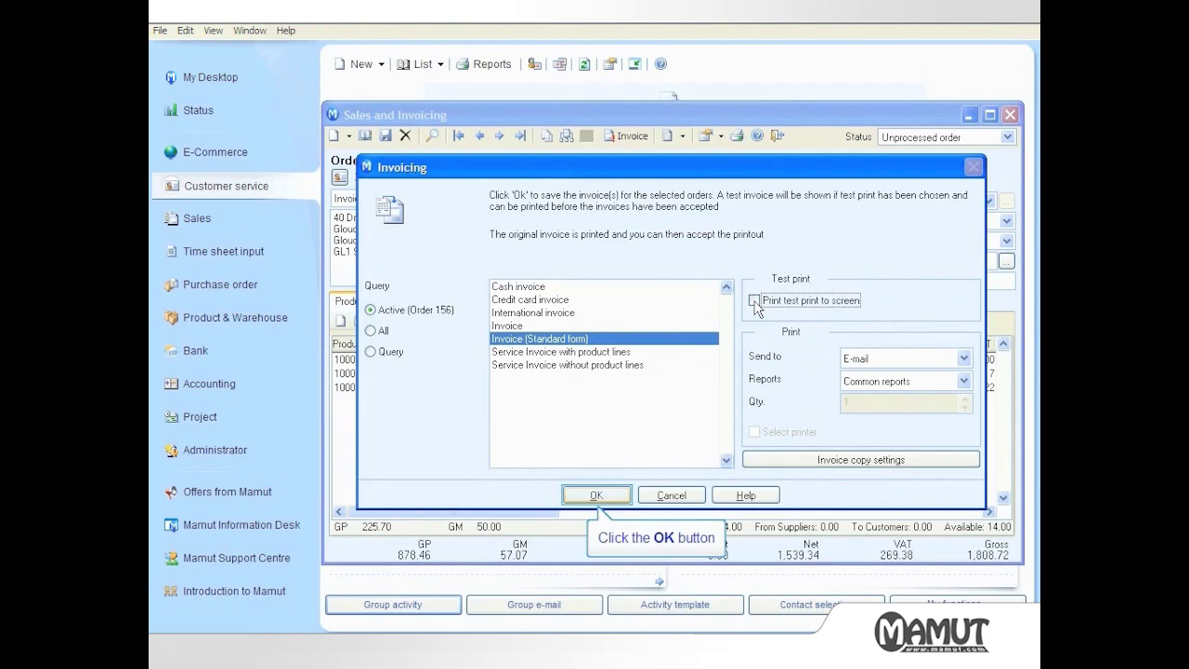
left_click(598, 497)
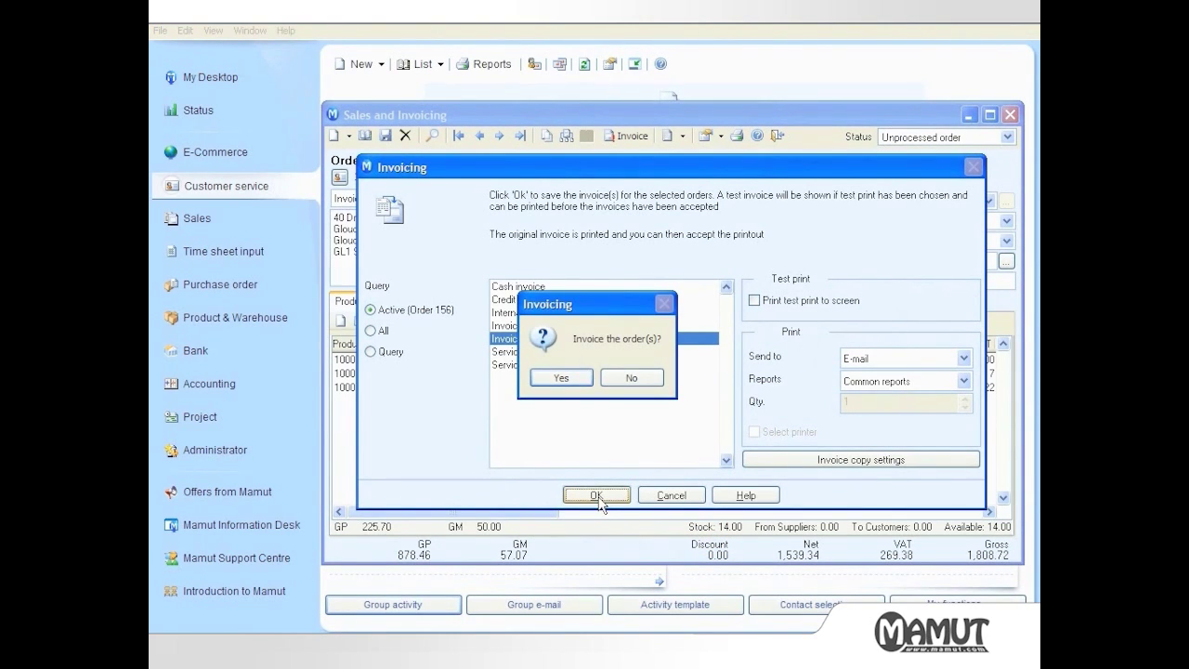
left_click(569, 377)
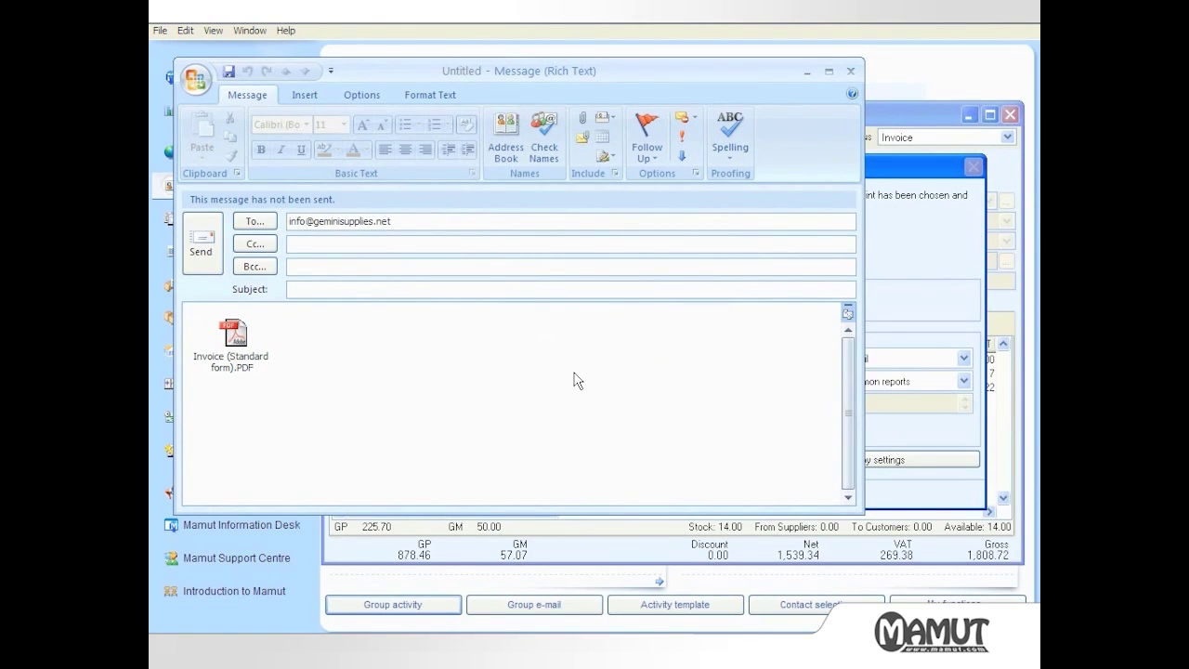
Enter the subject 'Invoice For Recent Order'
type("Invoice For Recent Order")
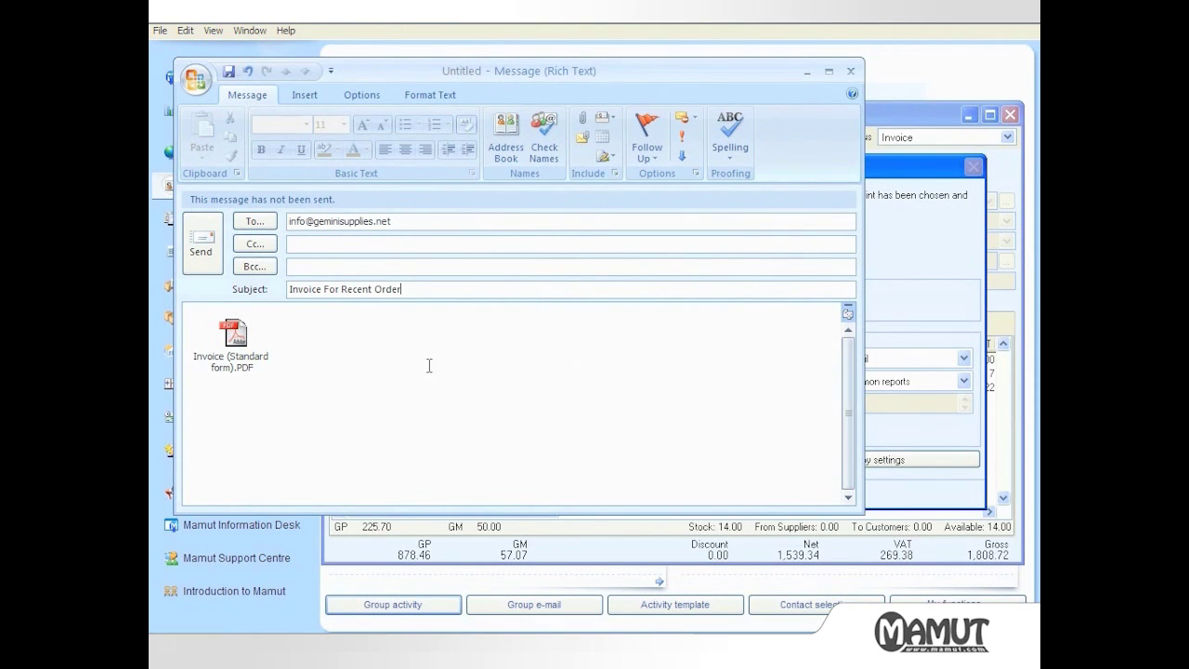
Add the Office Furniture Signature to the body and send the e-mail
left_click(276, 377)
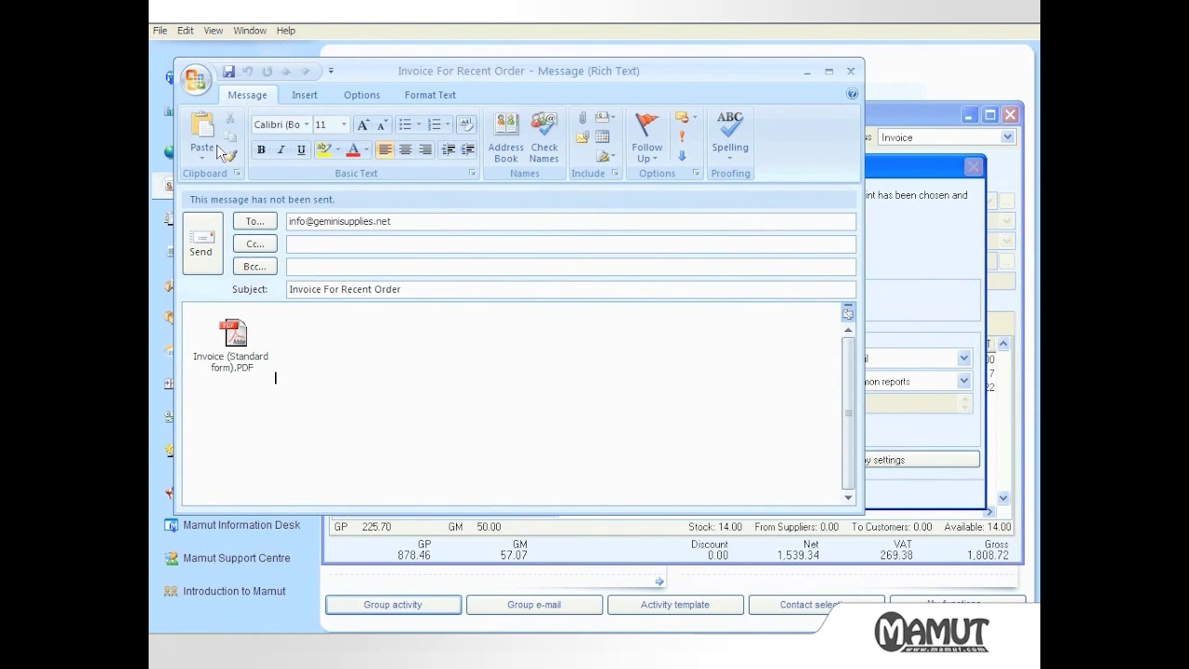
left_click(303, 95)
left_click(293, 155)
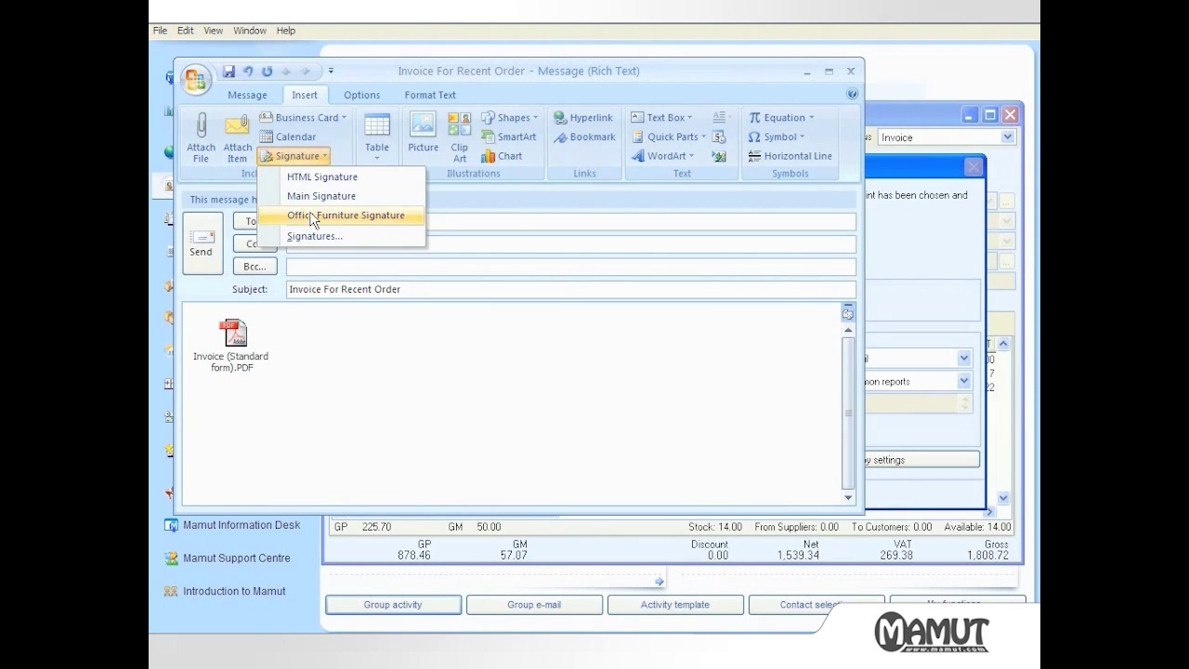
left_click(313, 215)
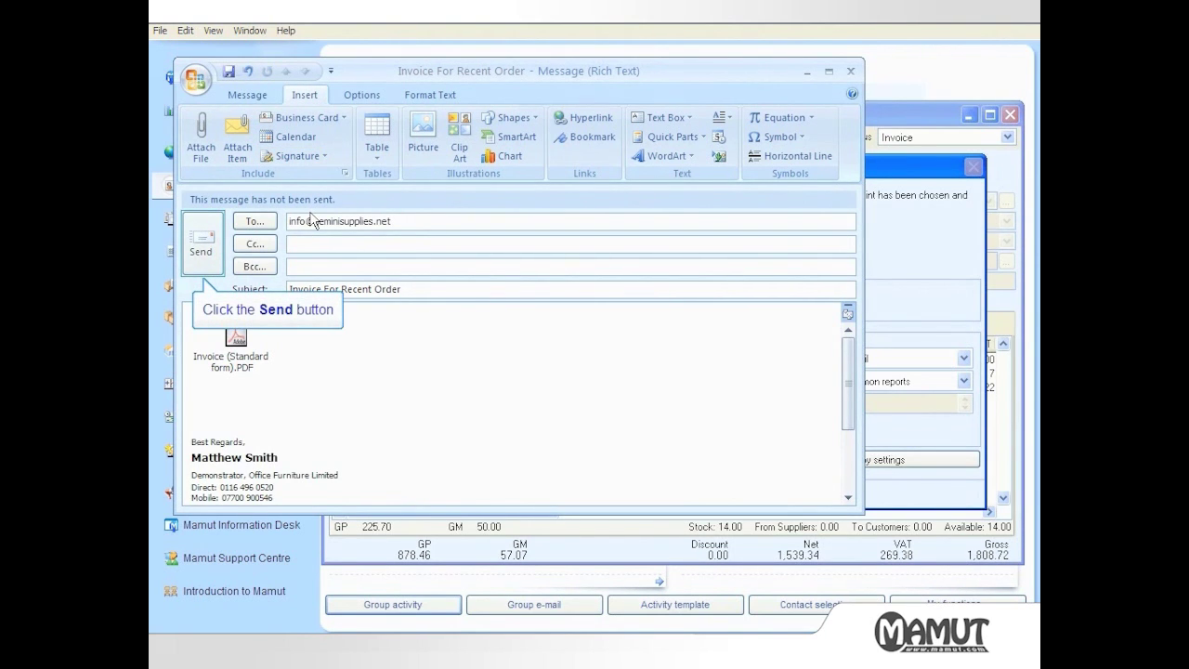
left_click(204, 246)
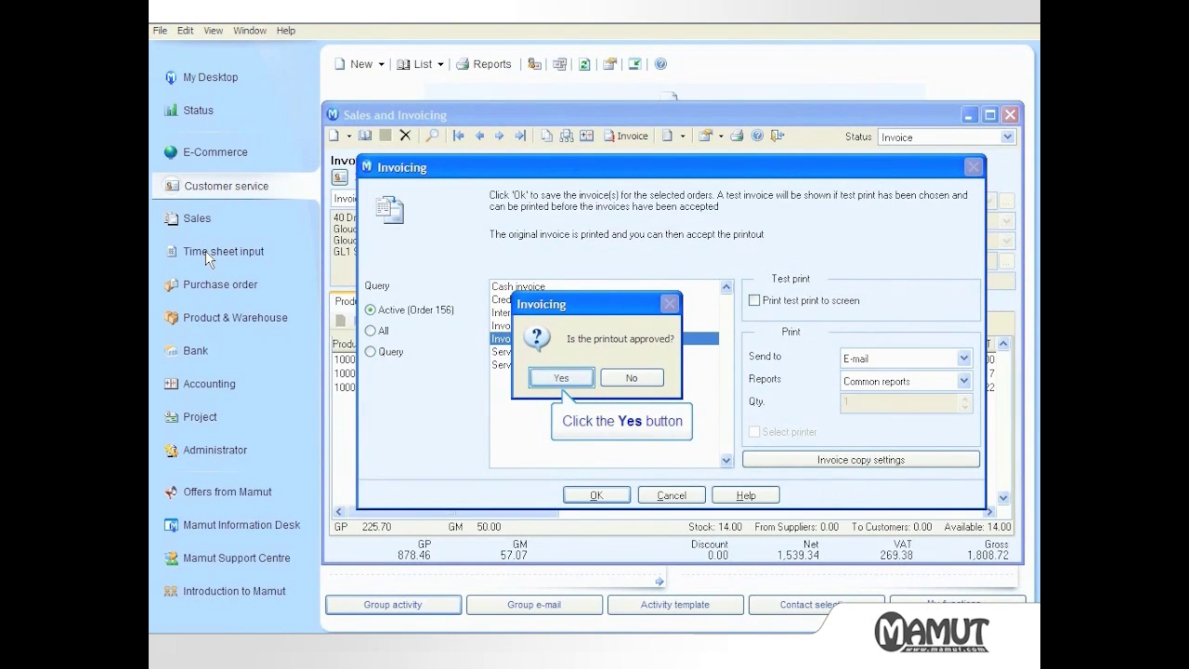
Approve the invoice printout, close Sales and Invoicing, and refresh to show order 156 as Invoice
left_click(569, 378)
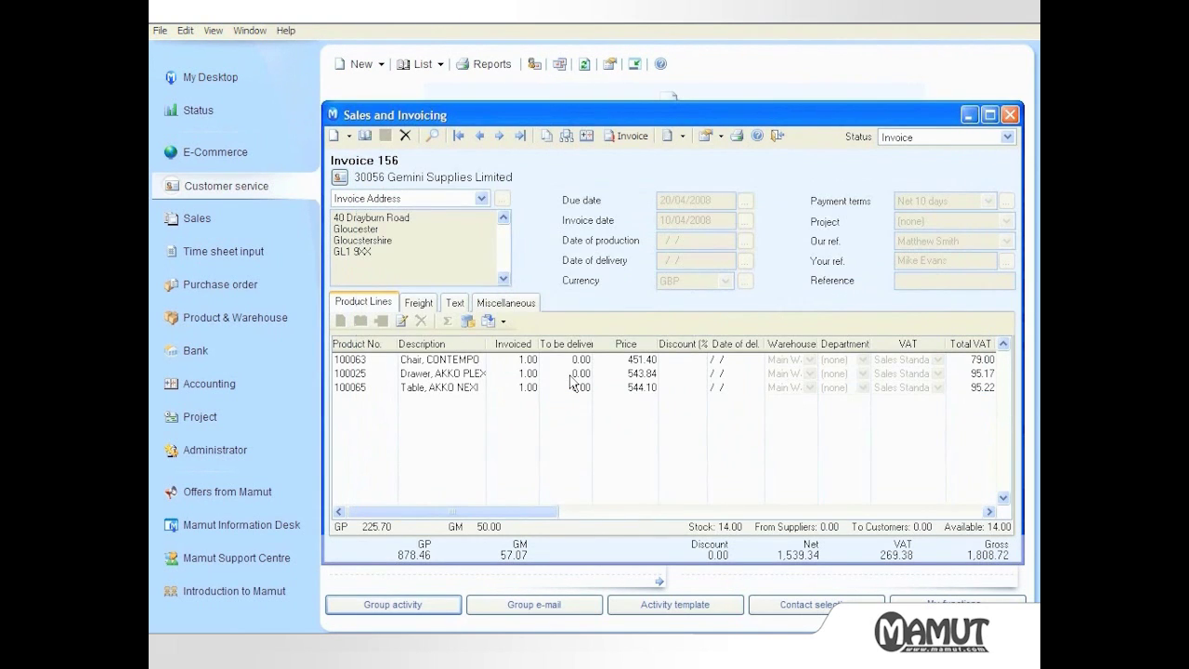
left_click(778, 136)
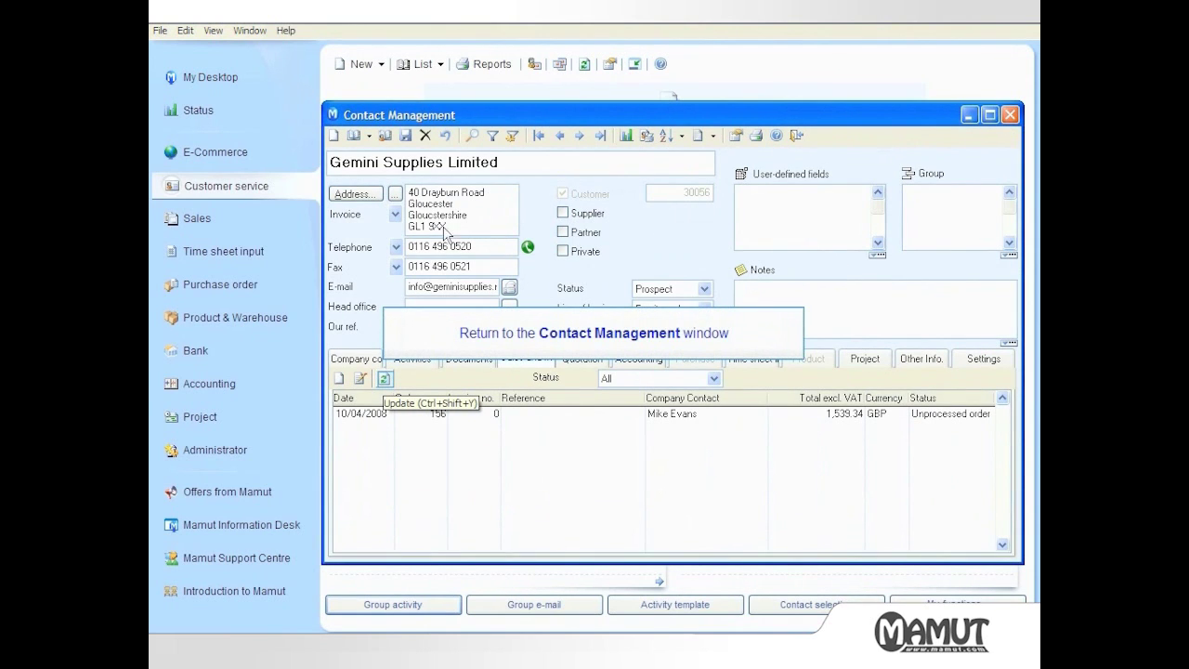
left_click(385, 379)
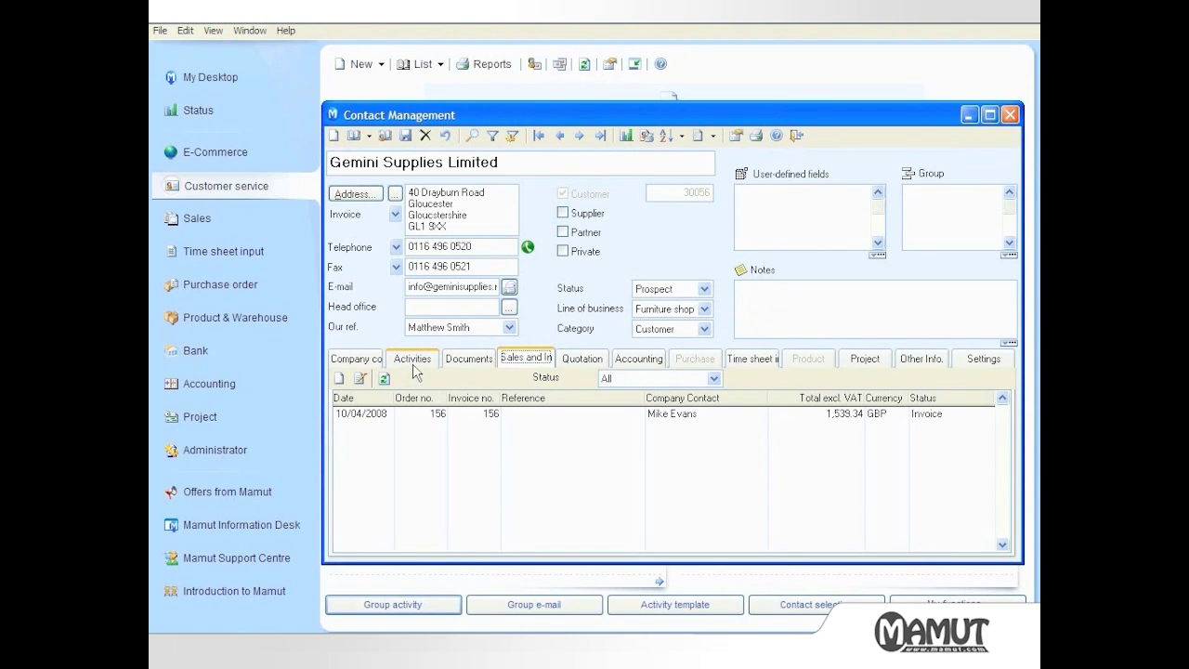
Inspect the 'Invoice For Recent Order' e-mail activity's notes and attached invoice document, then close it
left_click(413, 359)
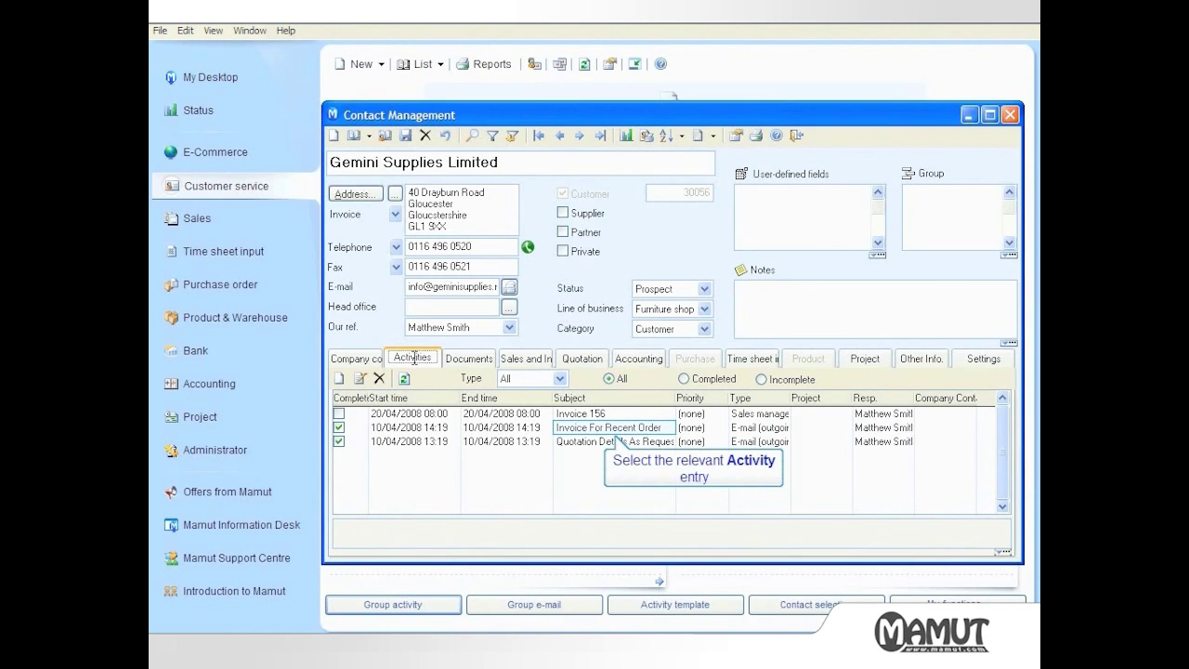
double_click(565, 427)
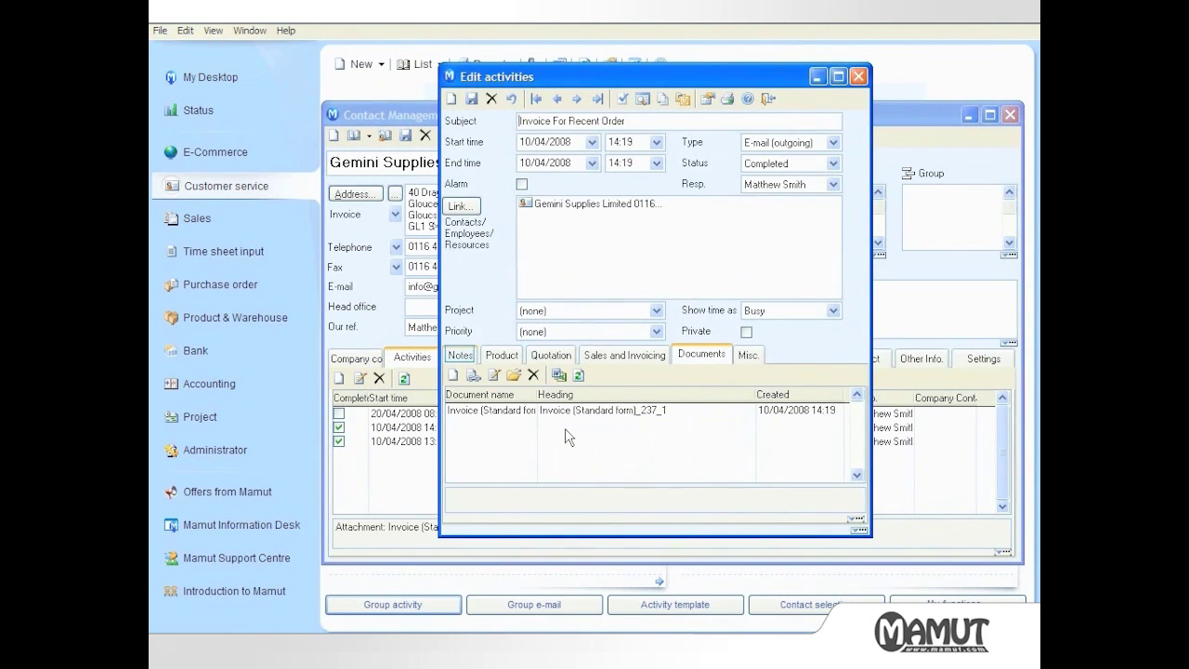
left_click(461, 357)
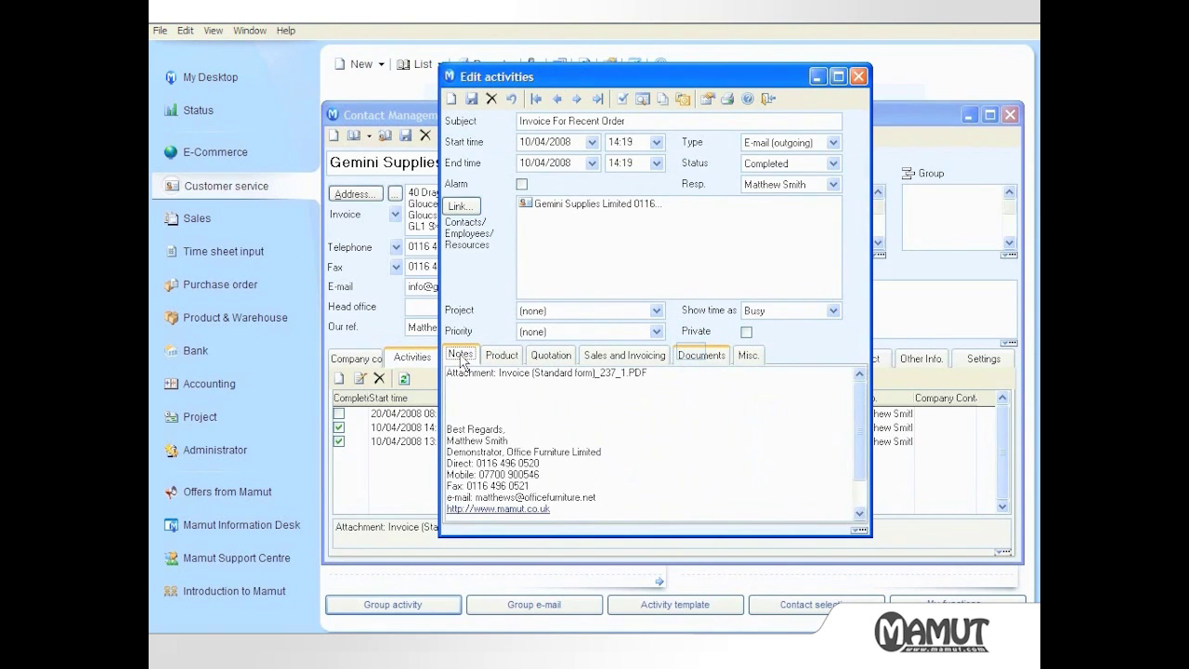
left_click(694, 356)
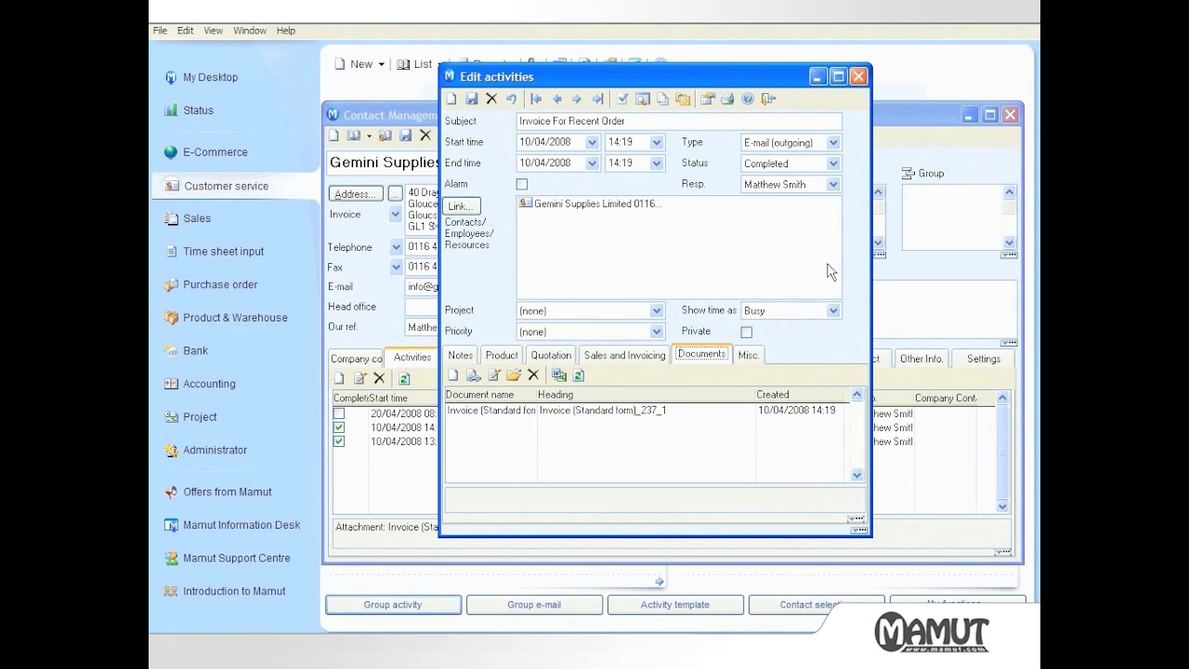
left_click(858, 77)
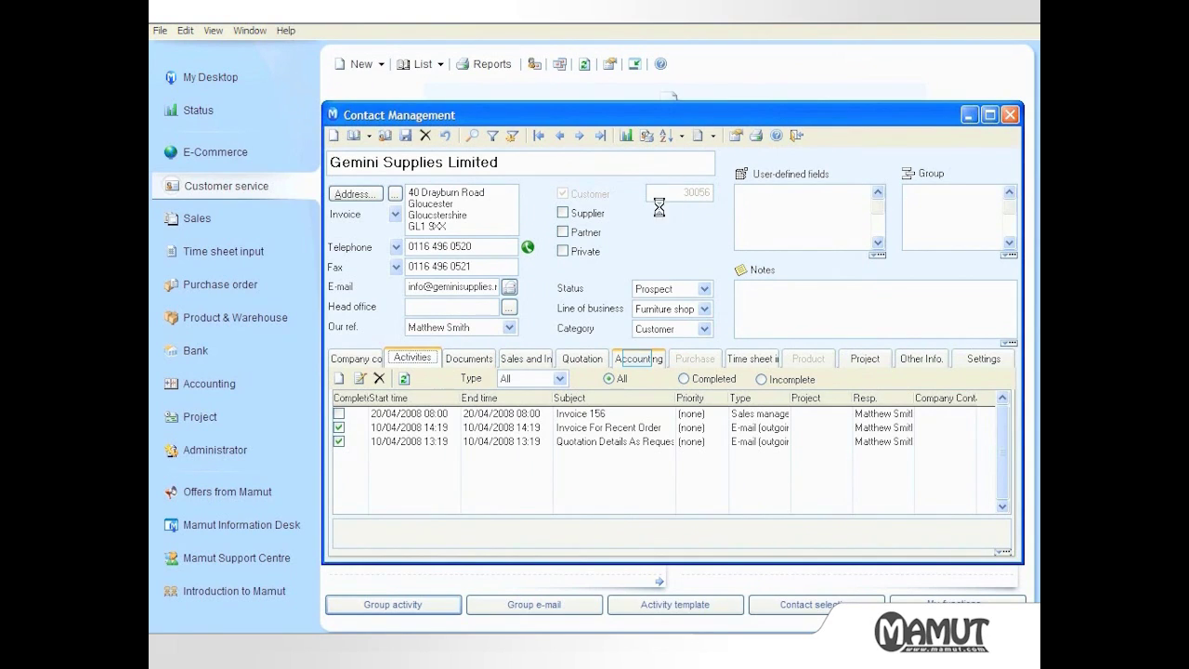
Filter Gemini Supplies' accounting entries to Closed items only
left_click(638, 358)
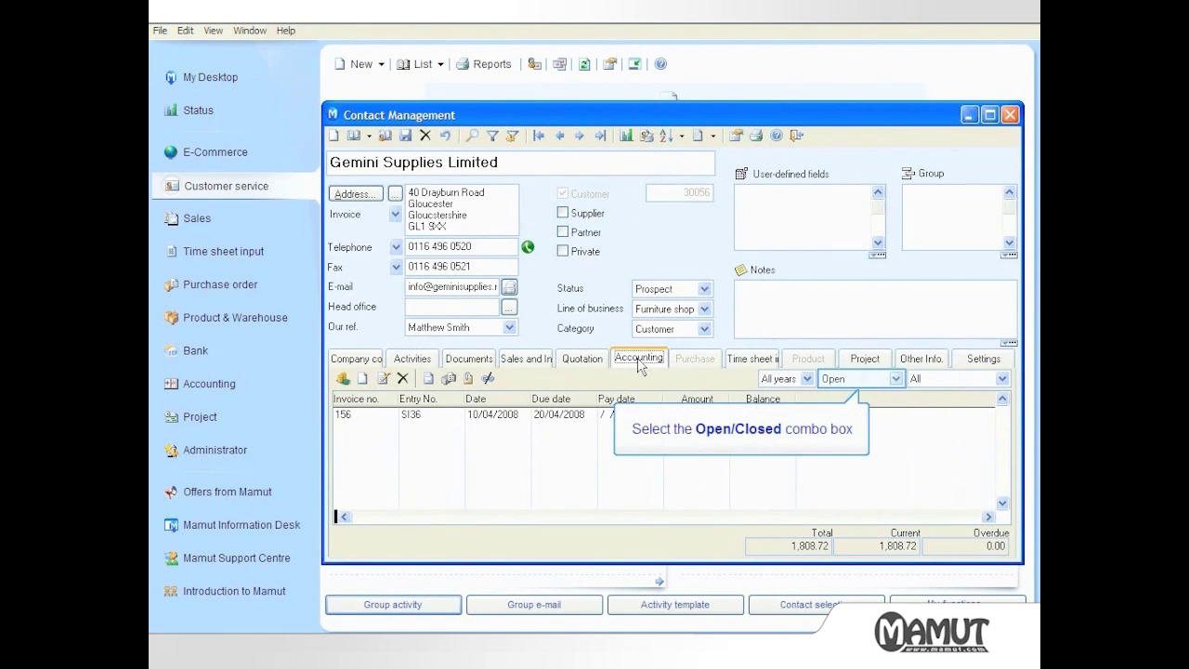
left_click(827, 380)
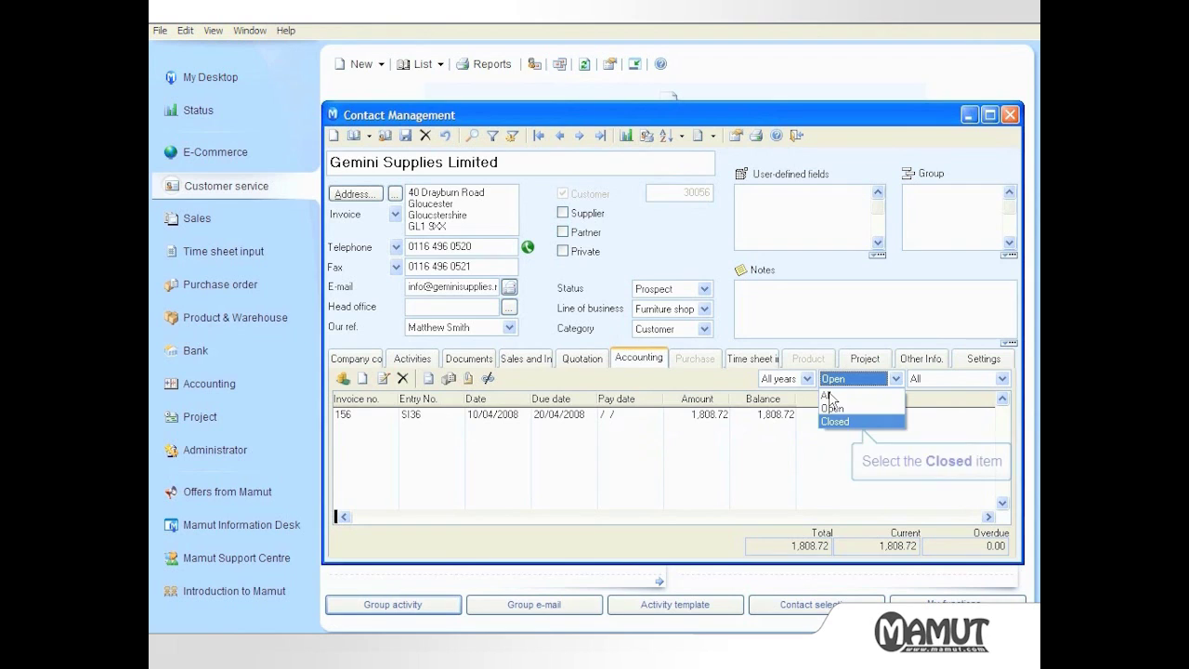
left_click(833, 422)
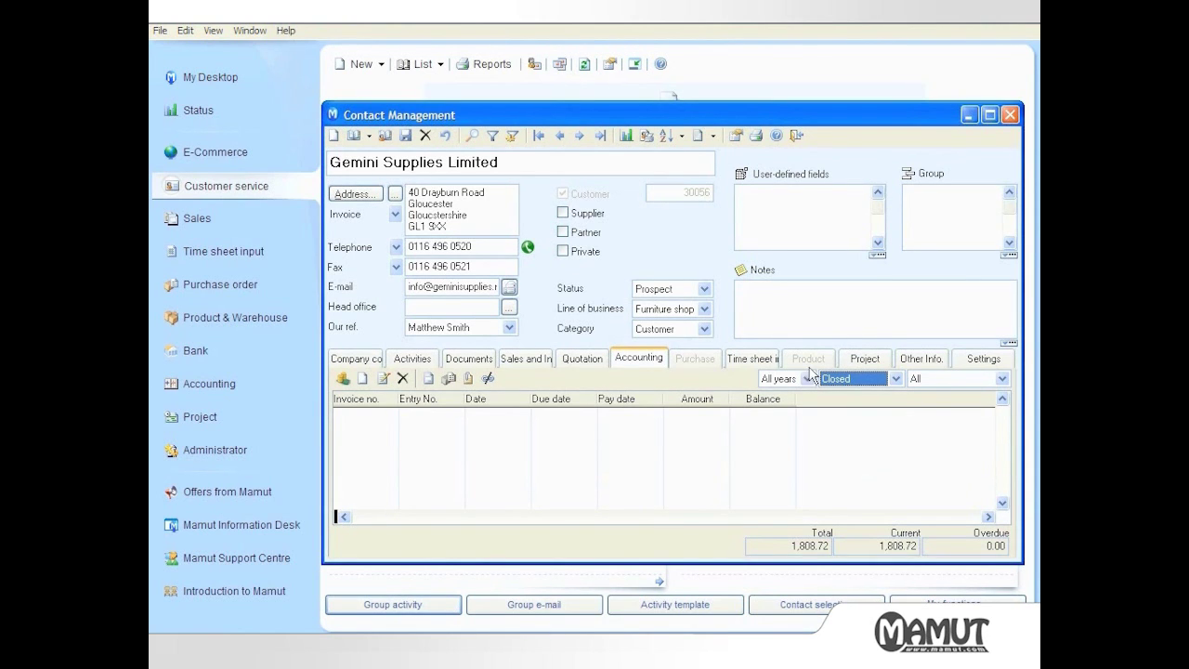
Open Accounting's Debtors list and select Gemini Supplies to view open invoice 156 (1,808.72)
left_click(797, 137)
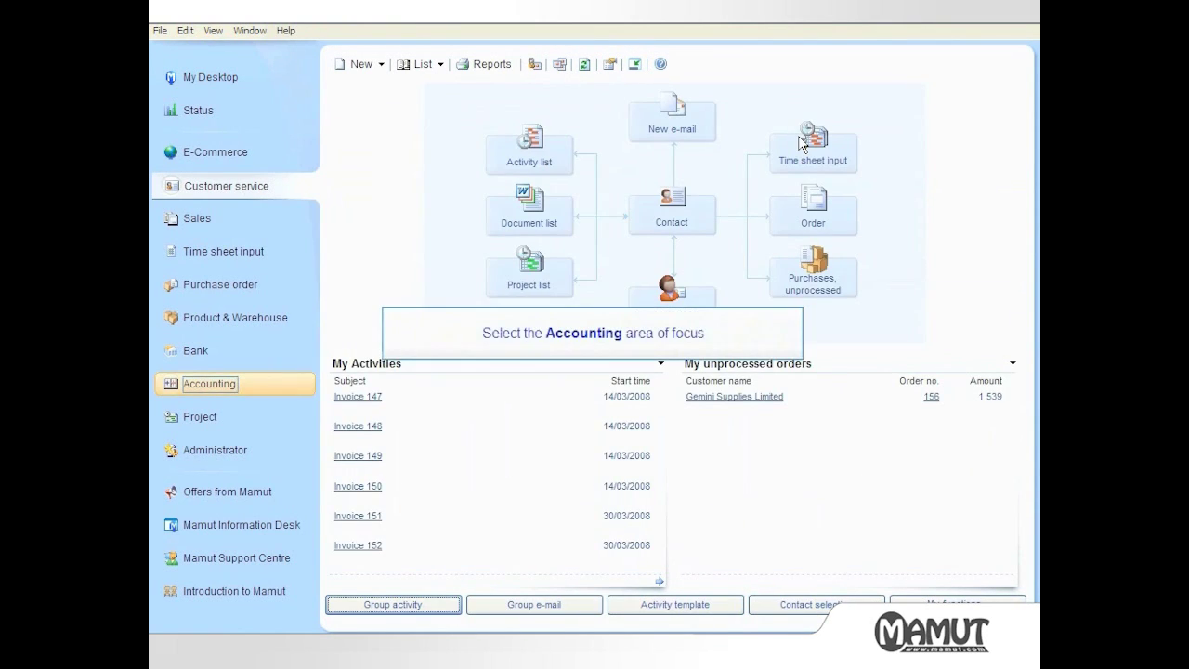
left_click(223, 384)
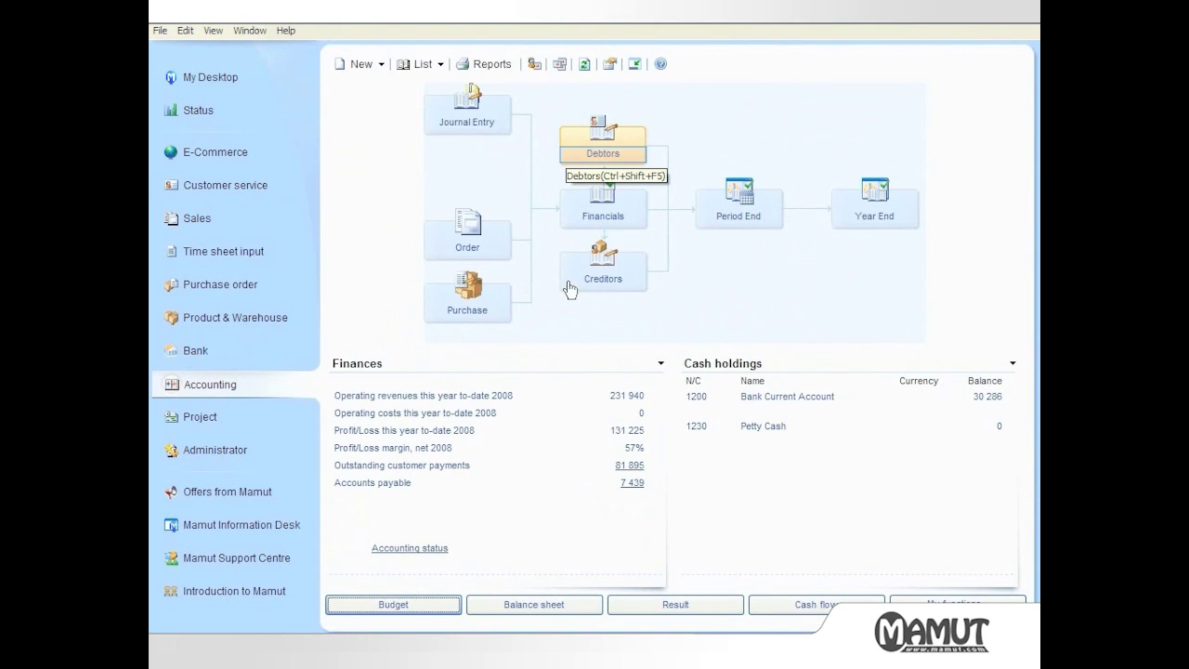
left_click(611, 161)
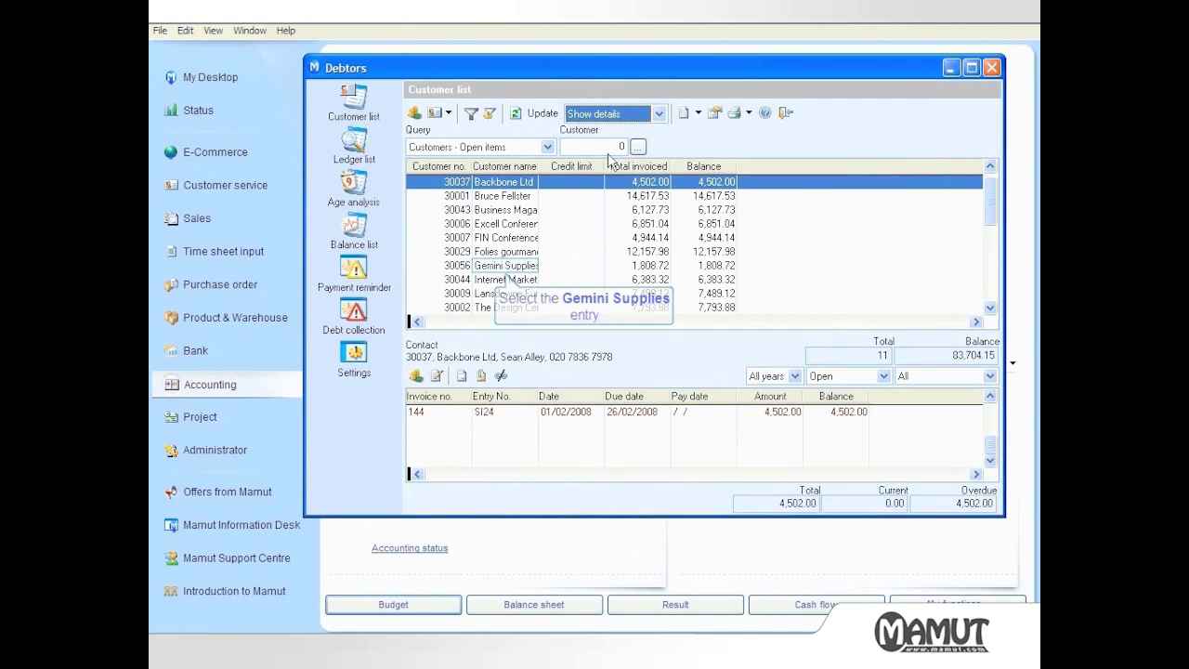
left_click(522, 267)
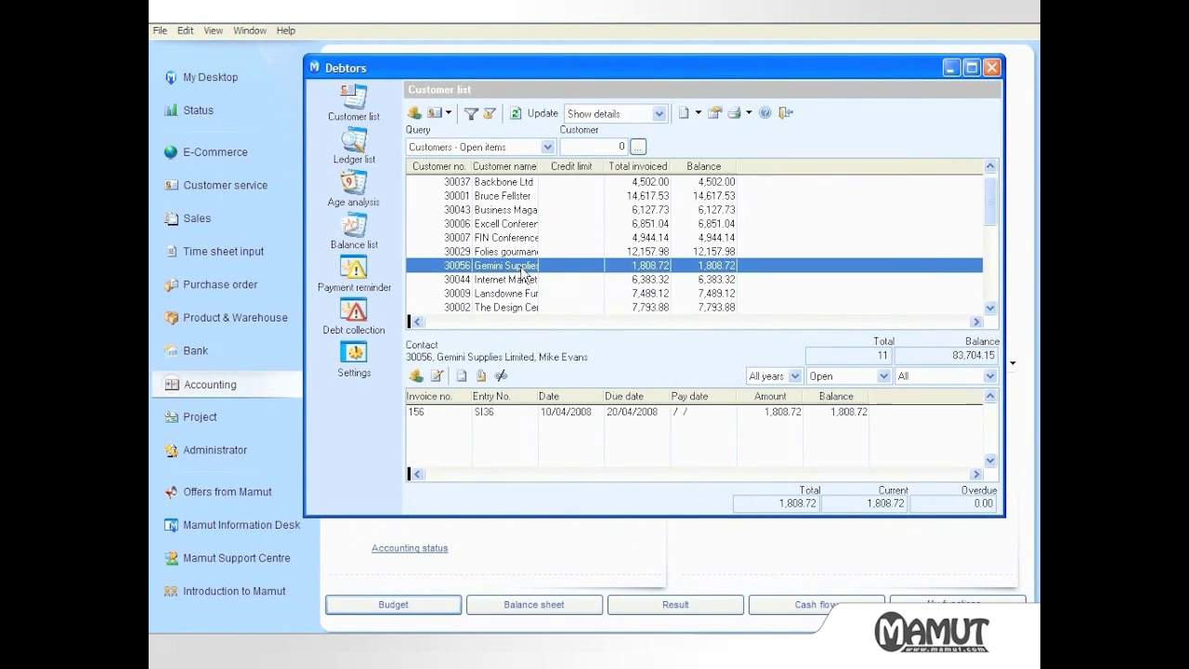